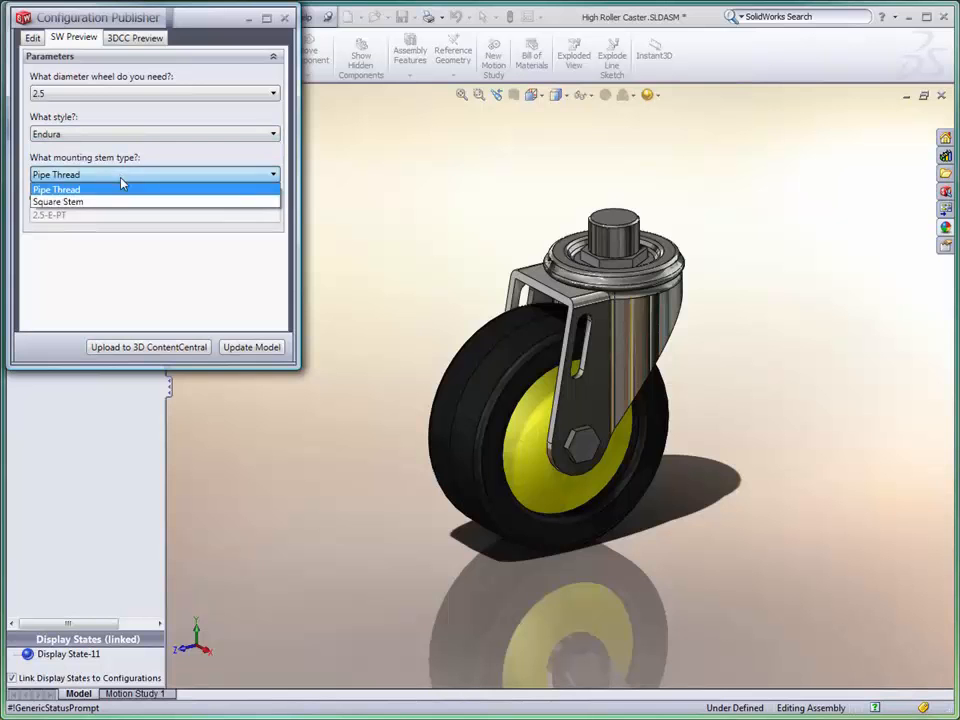
Preview the caster with the Square Stem mount and with wheel diameter 4 and the Boltable Plate mount, updating the model each time
click(126, 203)
click(262, 347)
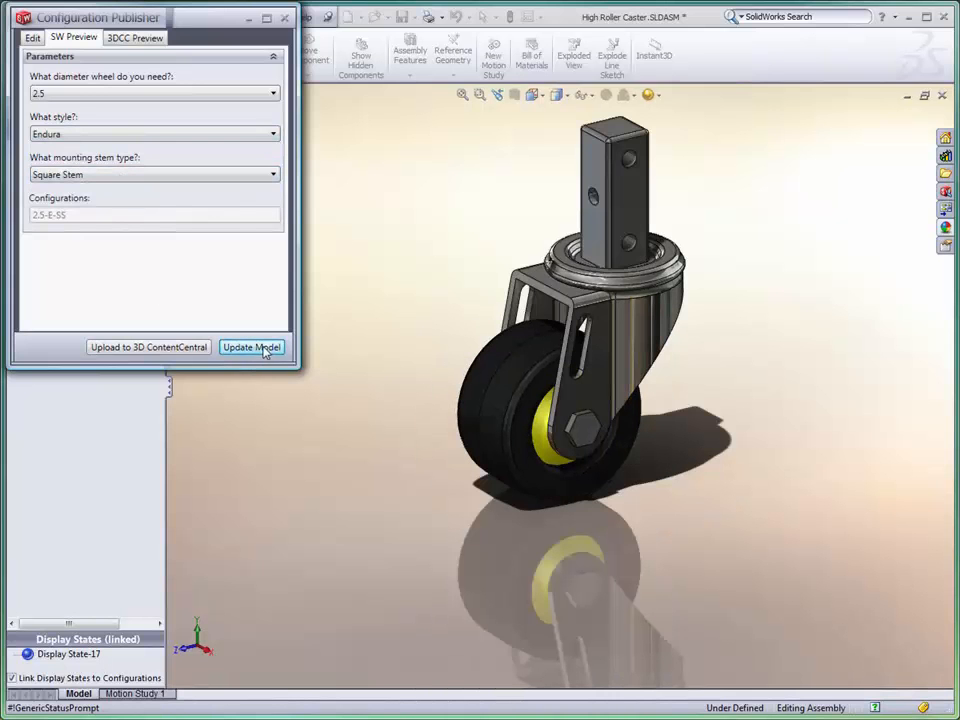
click(150, 93)
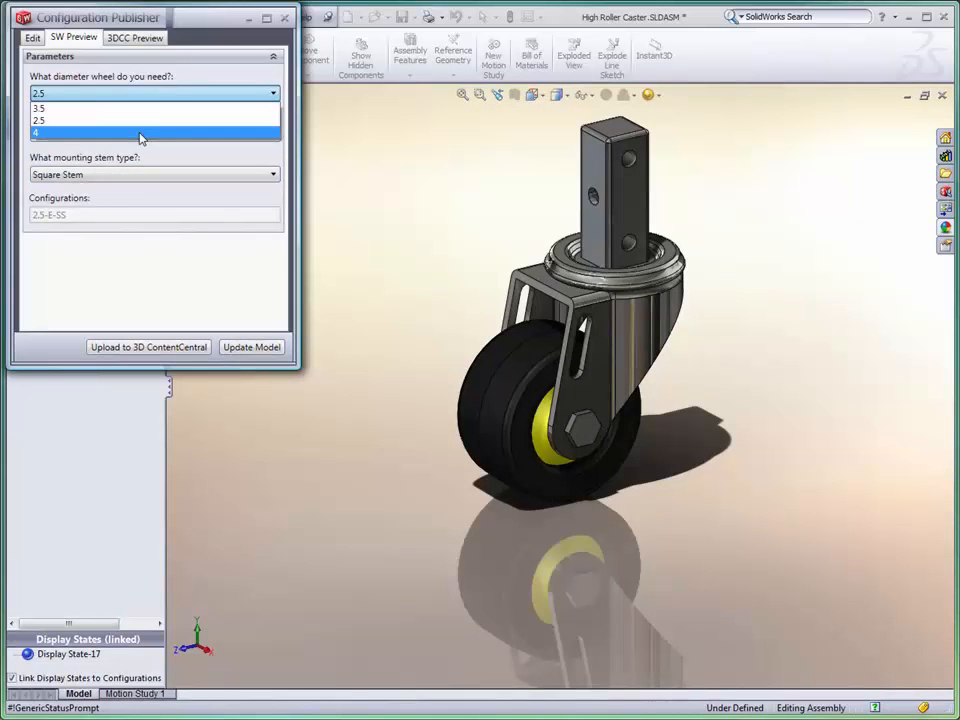
click(141, 133)
click(137, 154)
click(137, 183)
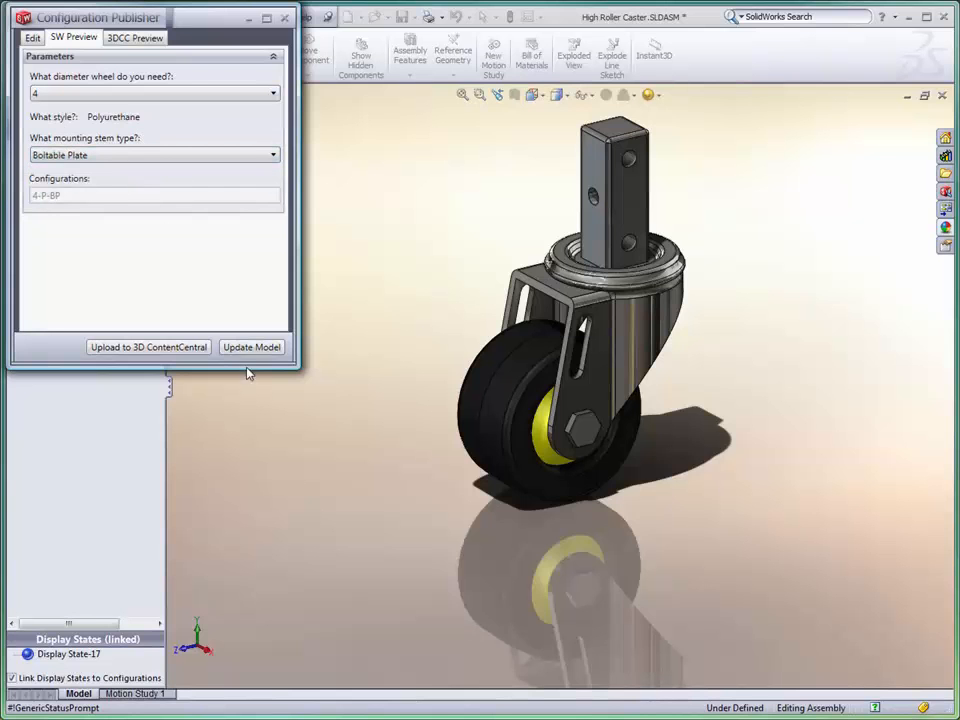
click(250, 348)
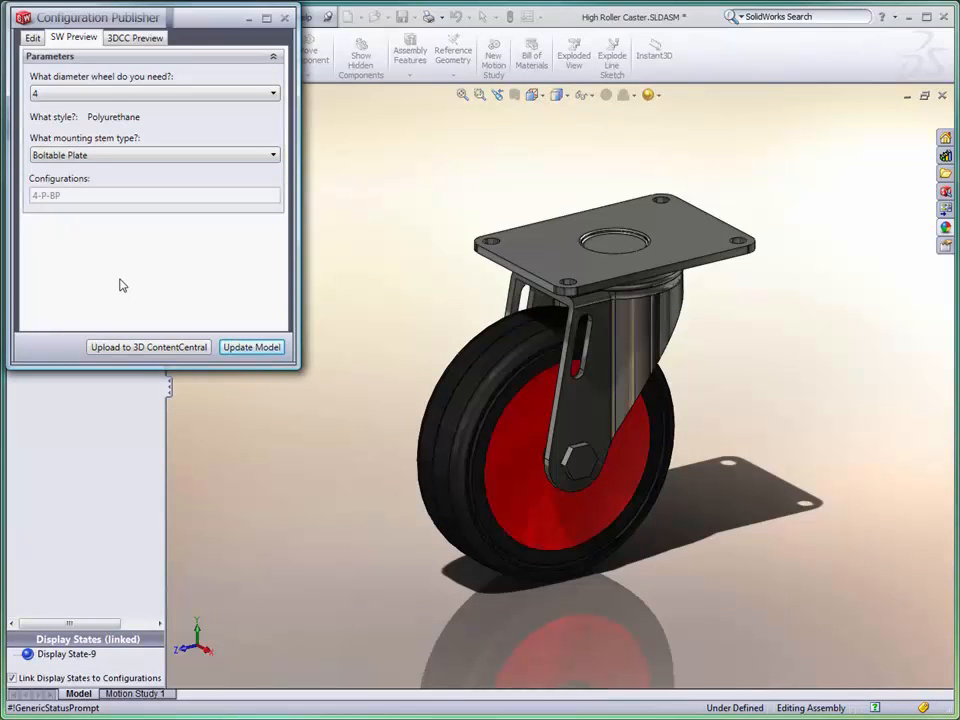
Leave the caster preview and close the Configuration Publisher without saving the changes
click(33, 38)
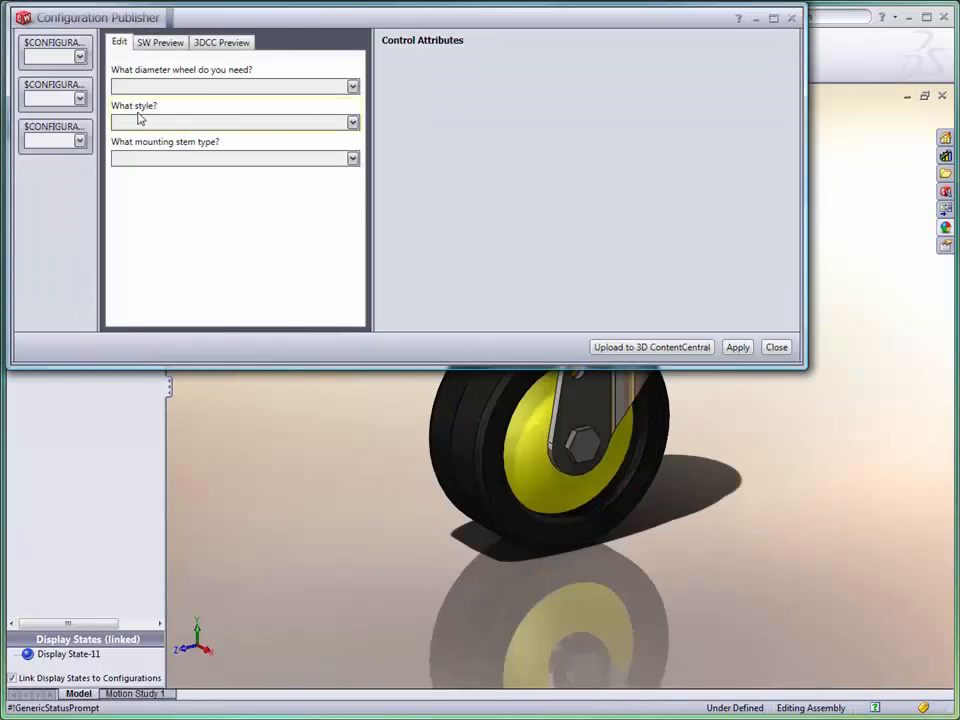
click(777, 347)
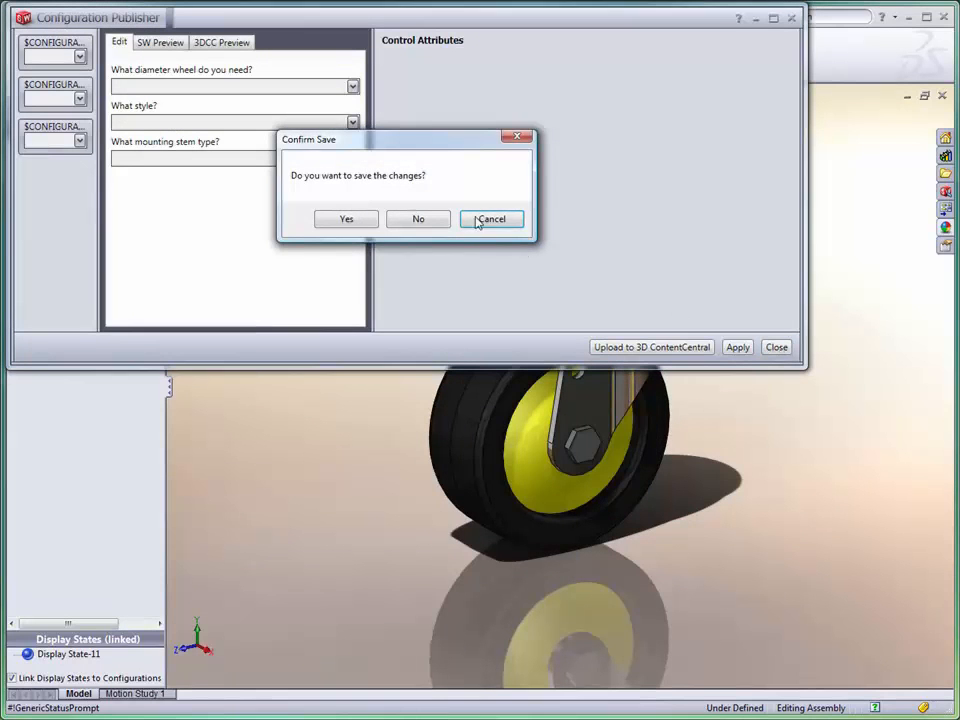
click(419, 219)
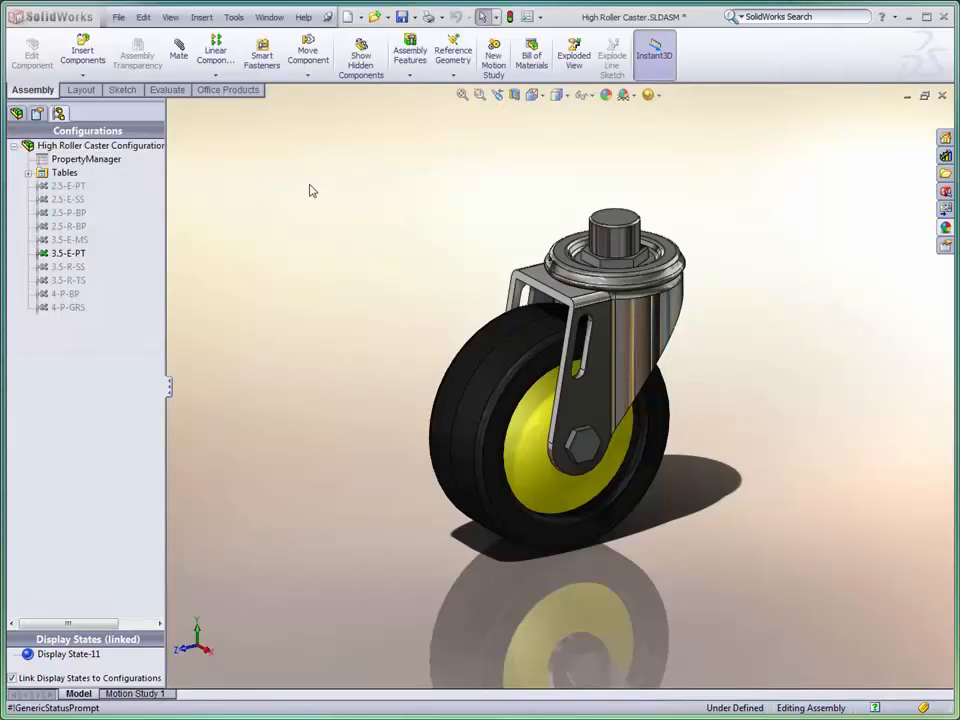
Open the Half Inch Cylinder assembly
click(118, 17)
click(145, 52)
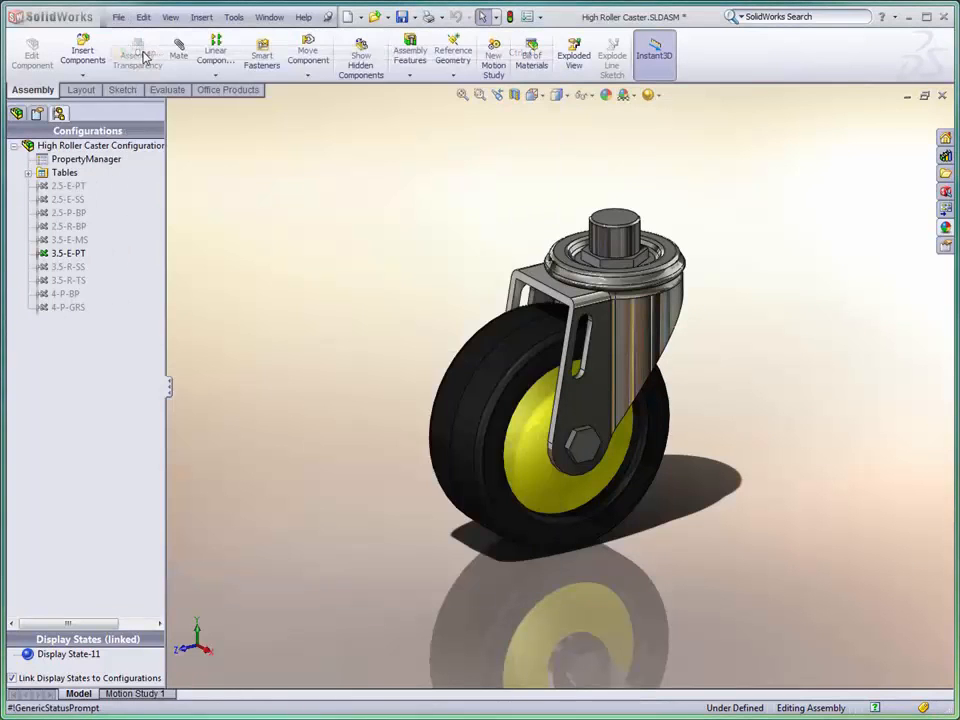
double_click(408, 276)
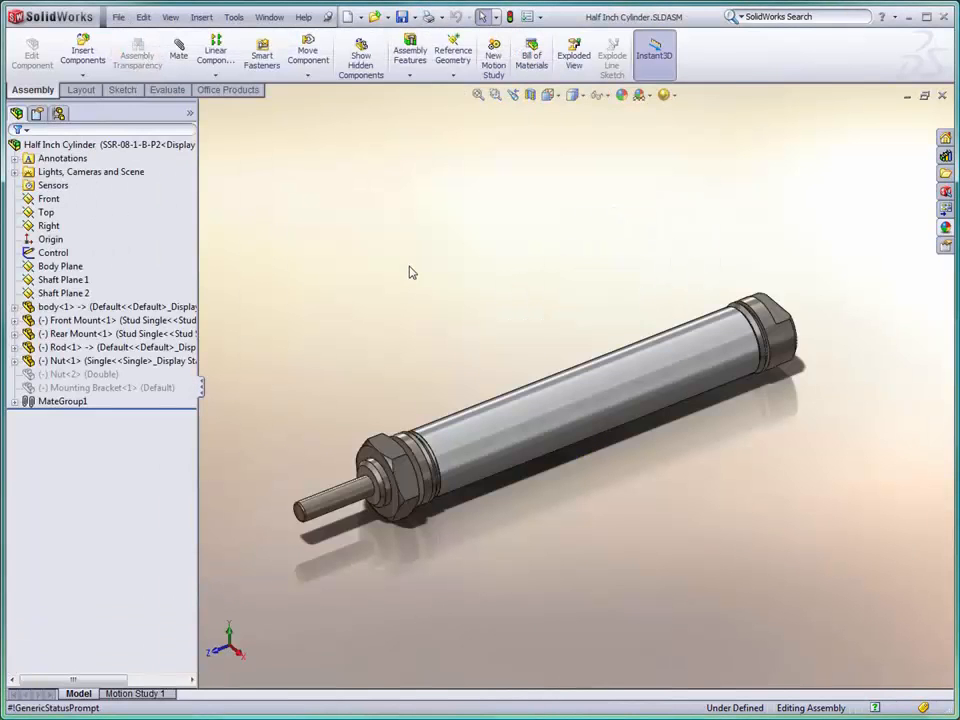
Start the Configuration Publisher from the Half Inch Cylinder's configurations and dismiss its design table
click(58, 113)
click(63, 160)
right_click(65, 147)
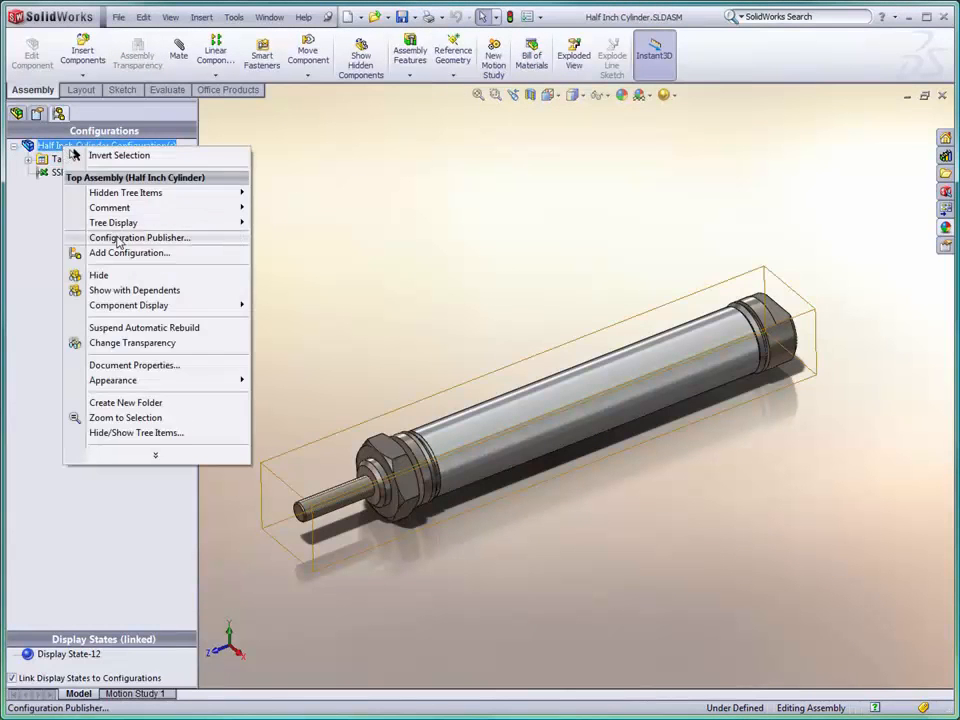
click(120, 238)
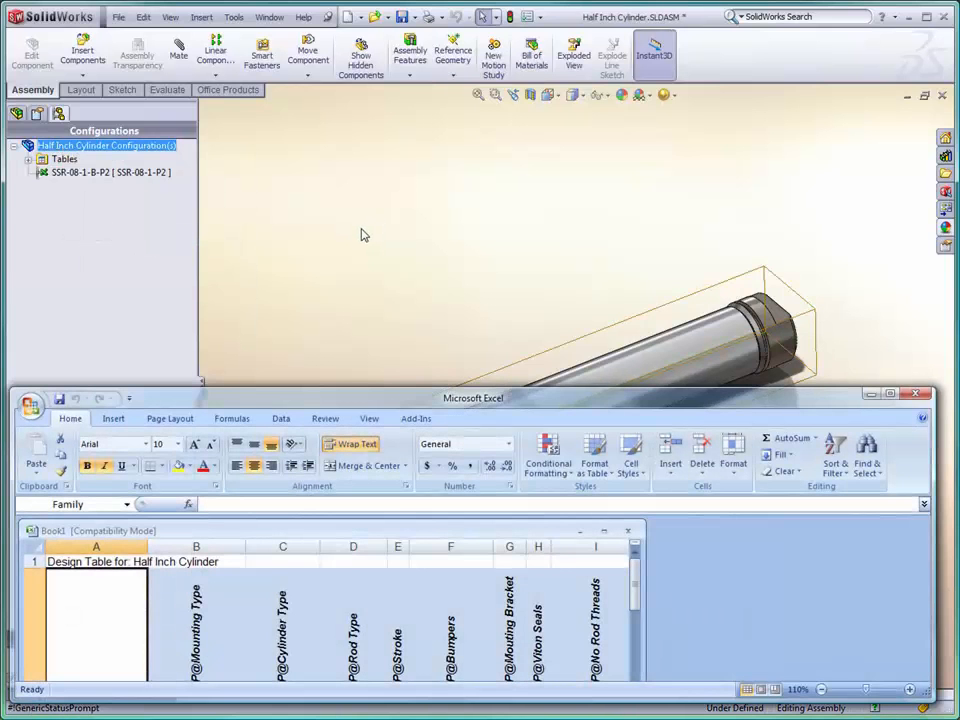
click(361, 230)
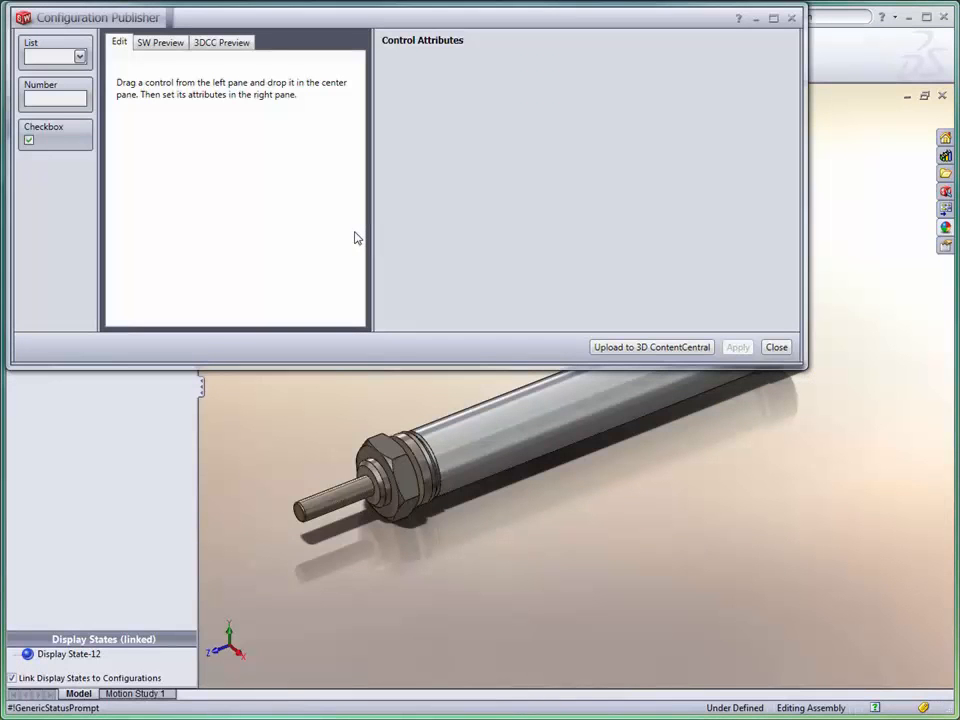
Add a list control linked to the design table variable $PRP@Mounting Type and name it Mounting Type
drag(38, 42, 146, 98)
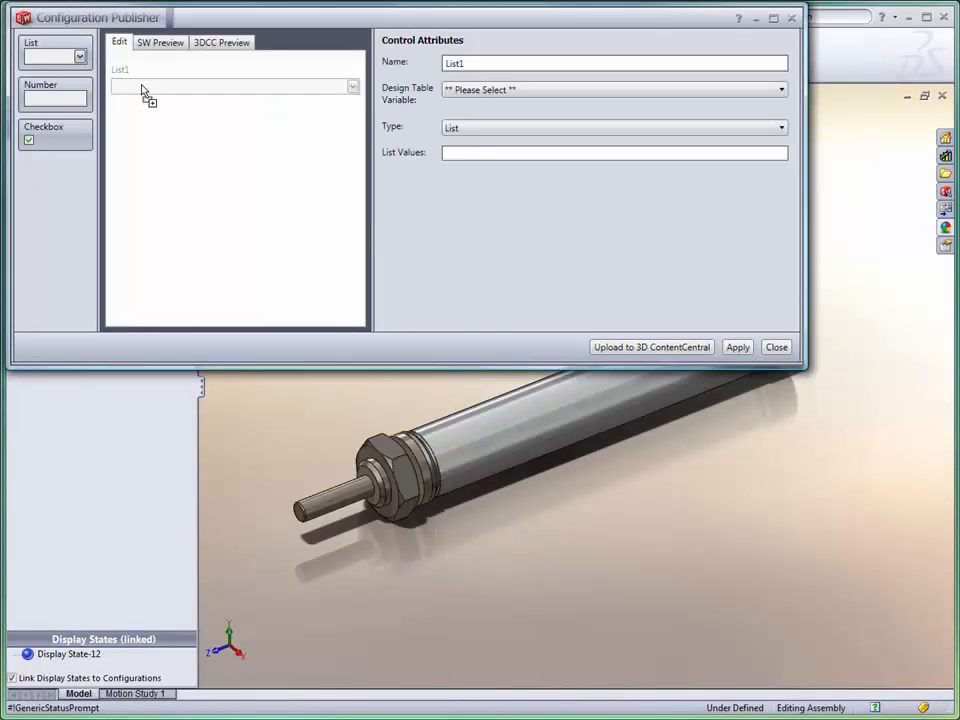
click(495, 90)
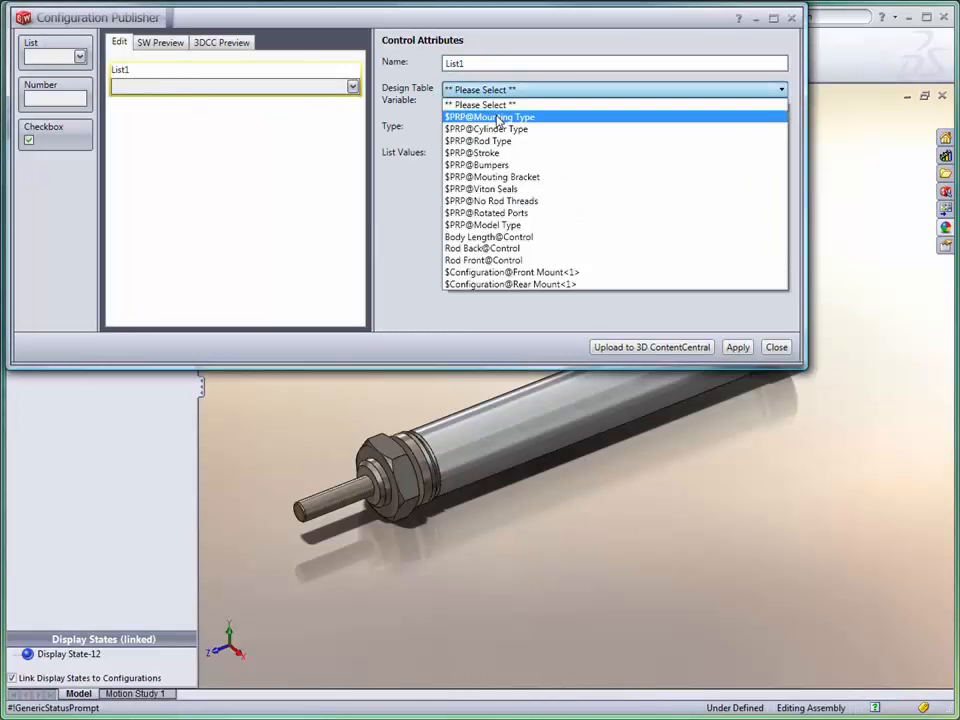
click(493, 114)
drag(477, 66, 398, 67)
text(Mounting Type)
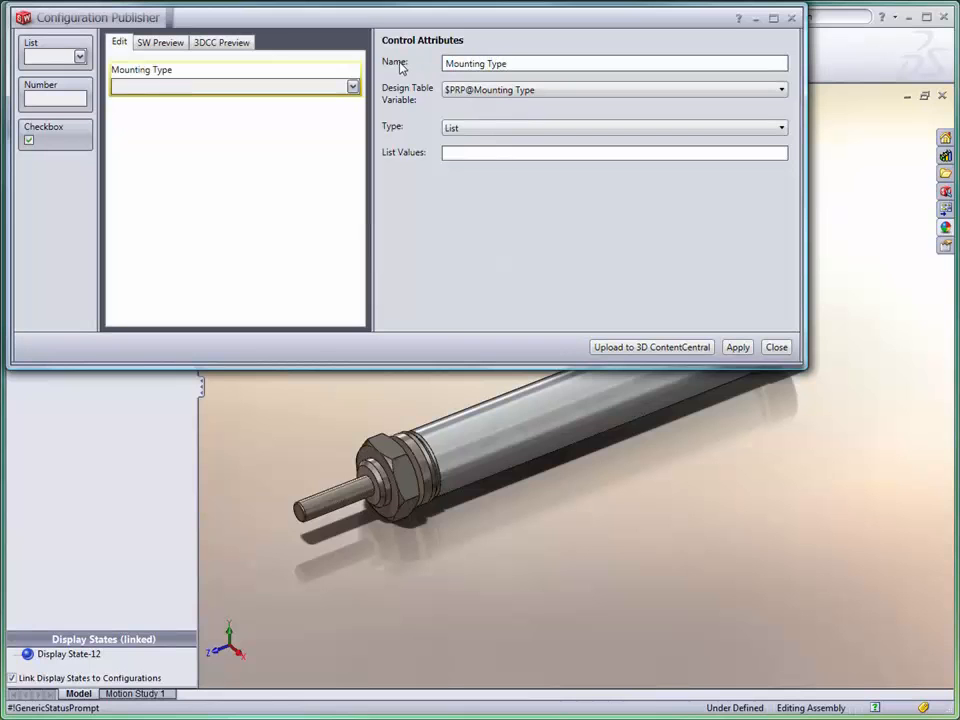
Keep Mounting Type as a List with the values Stud, Front Block and Universal, and apply it
click(456, 128)
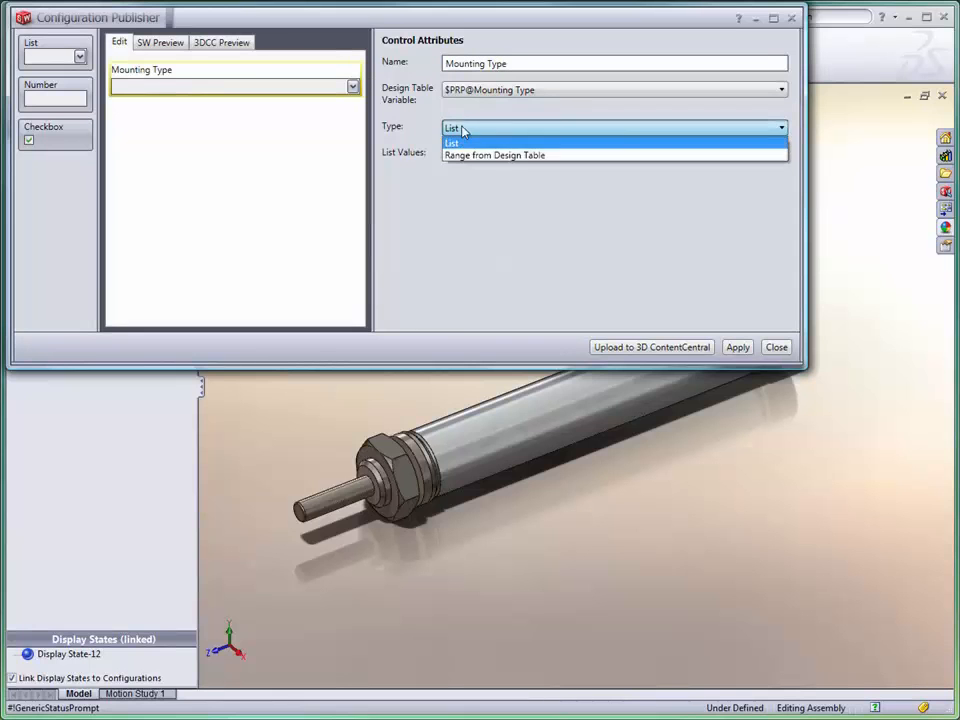
click(471, 146)
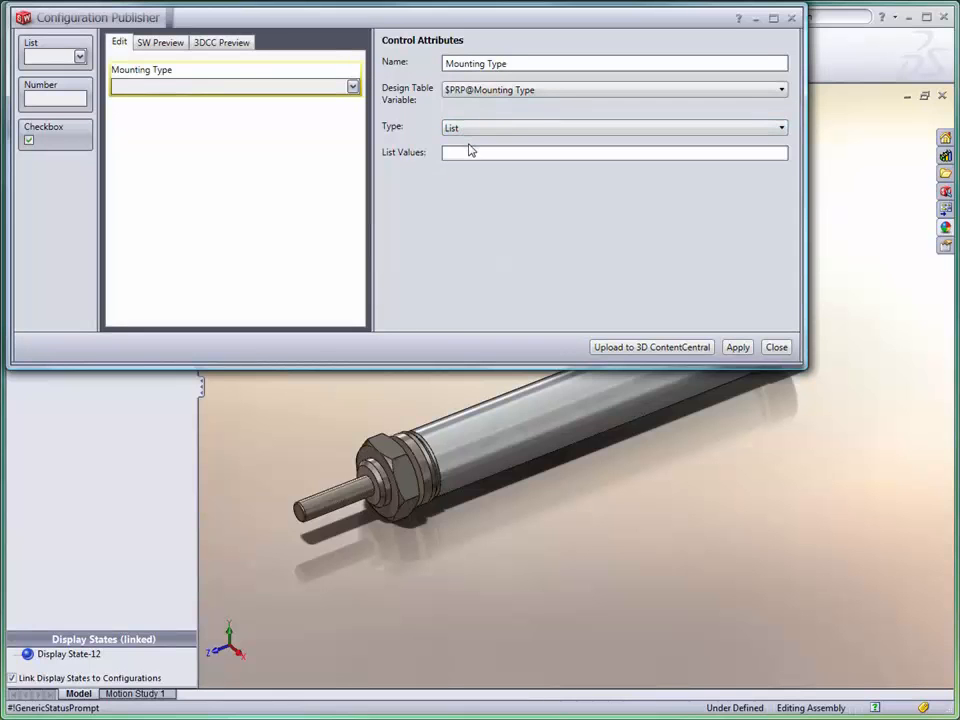
click(459, 153)
text(Stud Front Block Universal)
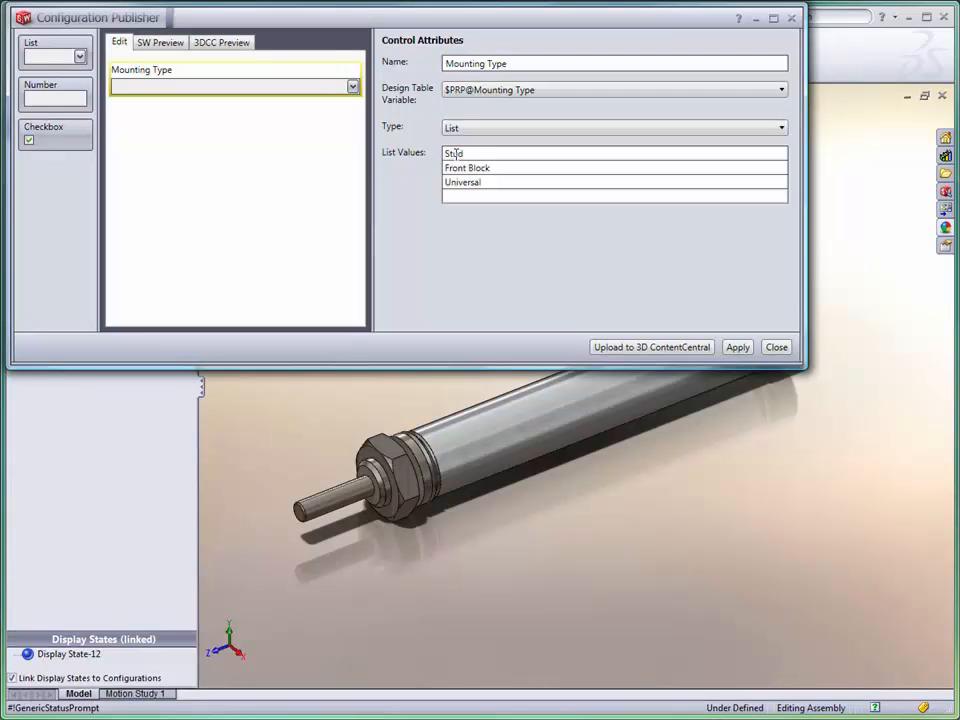
click(737, 347)
Add a second list control linked to $PRP@Cylinder Type and name it Cylinder Type
drag(31, 52, 124, 118)
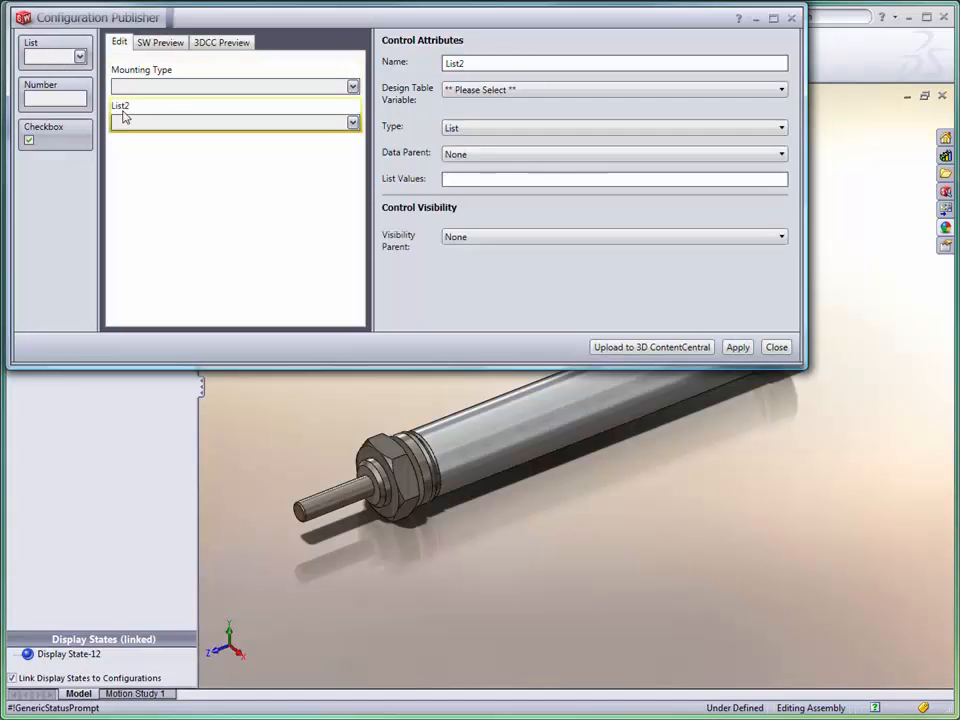
click(481, 92)
click(476, 113)
double_click(456, 63)
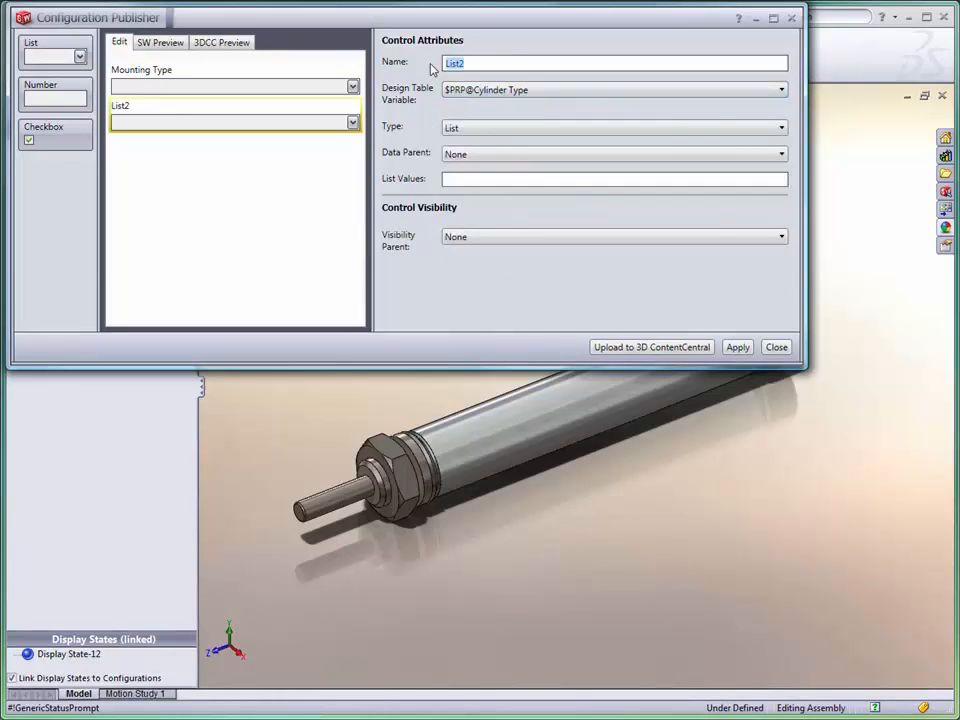
text(Cylinder Type)
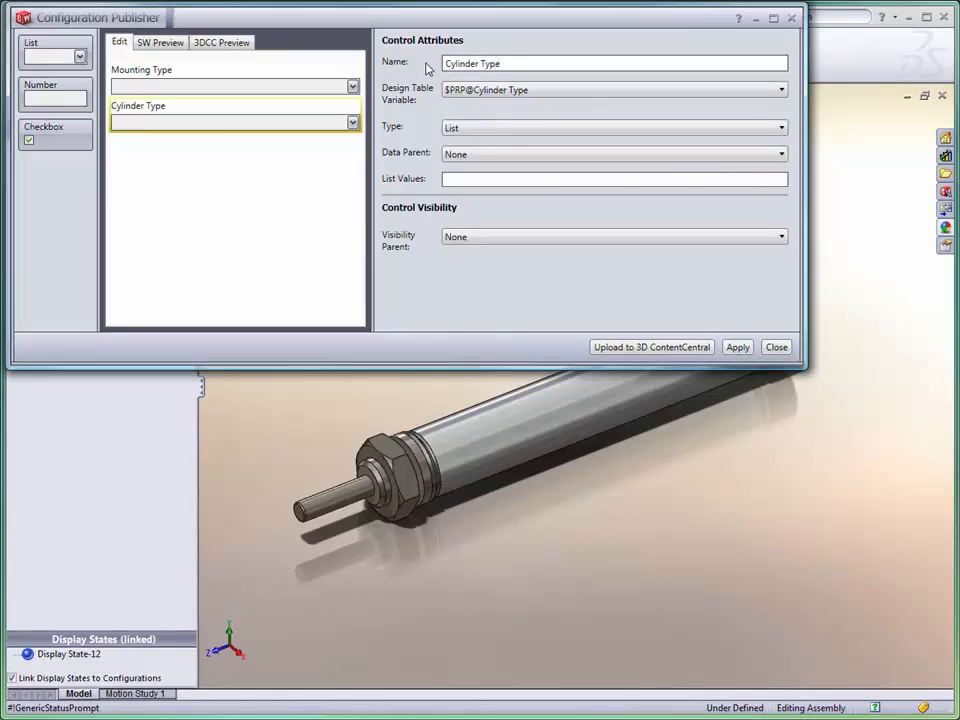
Make Mounting Type the data parent, listing Single Acting, Double Acting and Reverse Acting for each mount but omitting Reverse Acting for Front Block
click(457, 154)
click(455, 167)
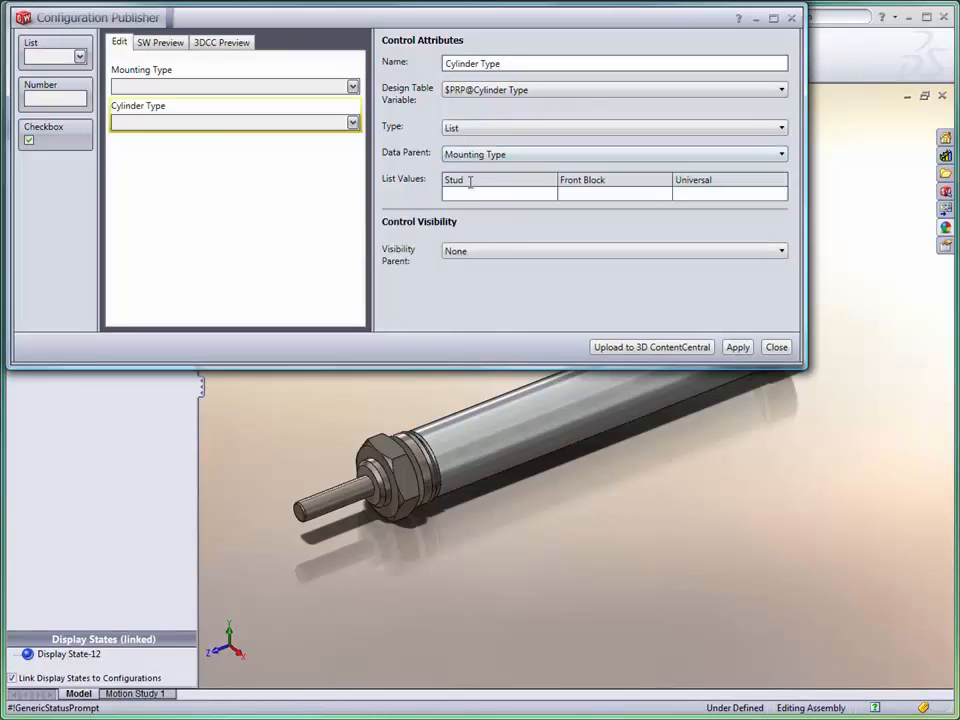
click(473, 192)
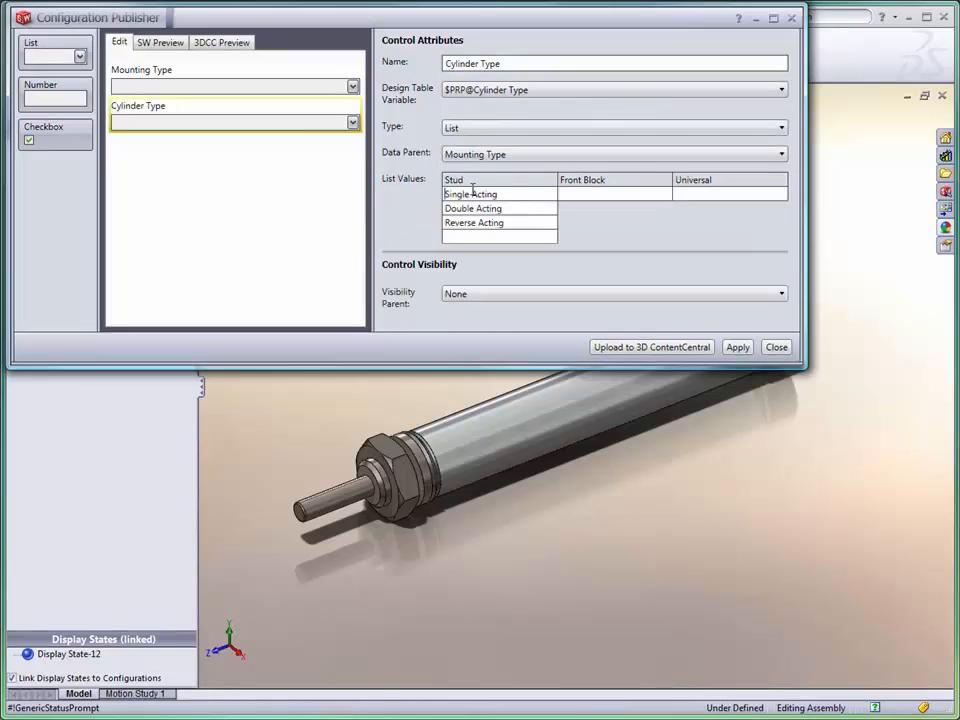
click(681, 193)
text(Single Acting Double Acting Reverse Acting)
drag(619, 223, 559, 223)
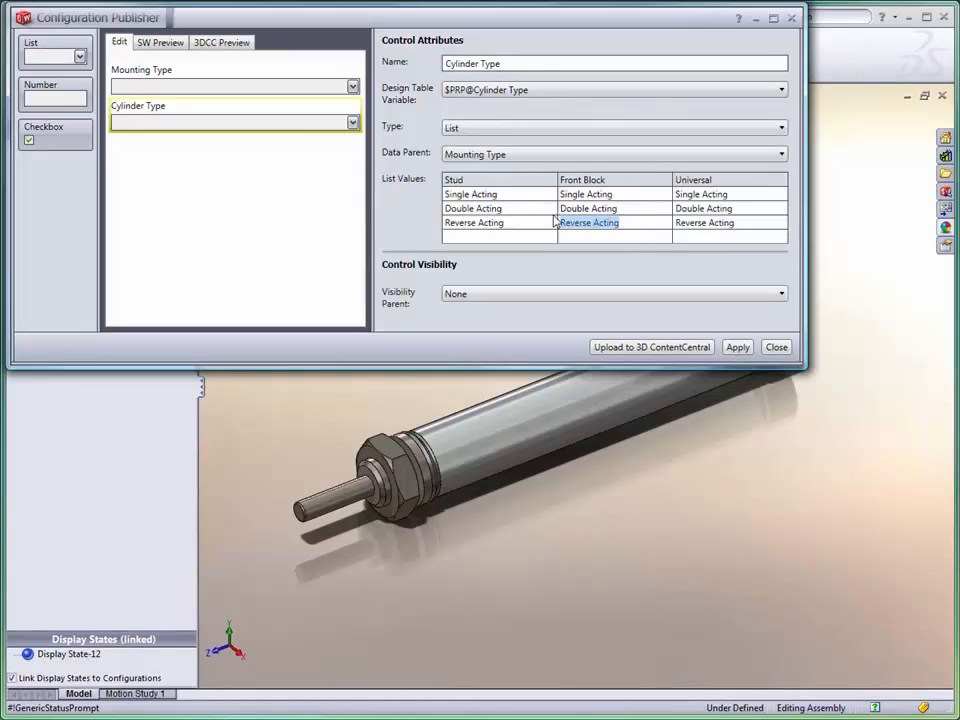
key(BackSpace)
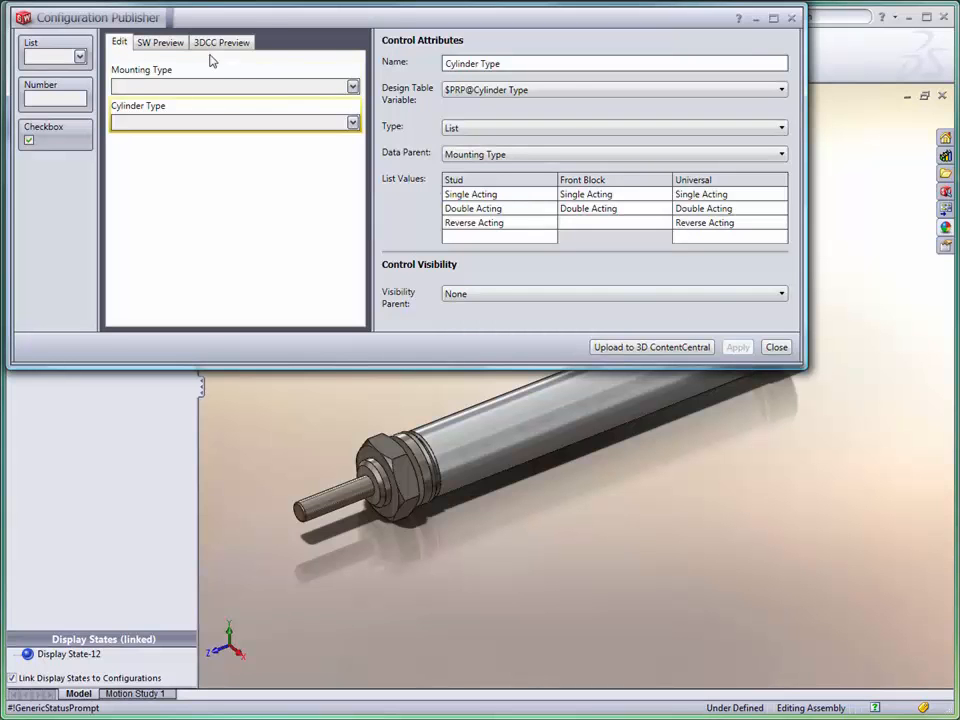
Preview the configurator in SolidWorks and check the Cylinder Type options for the Universal and Front Block mounting types
click(160, 42)
click(133, 94)
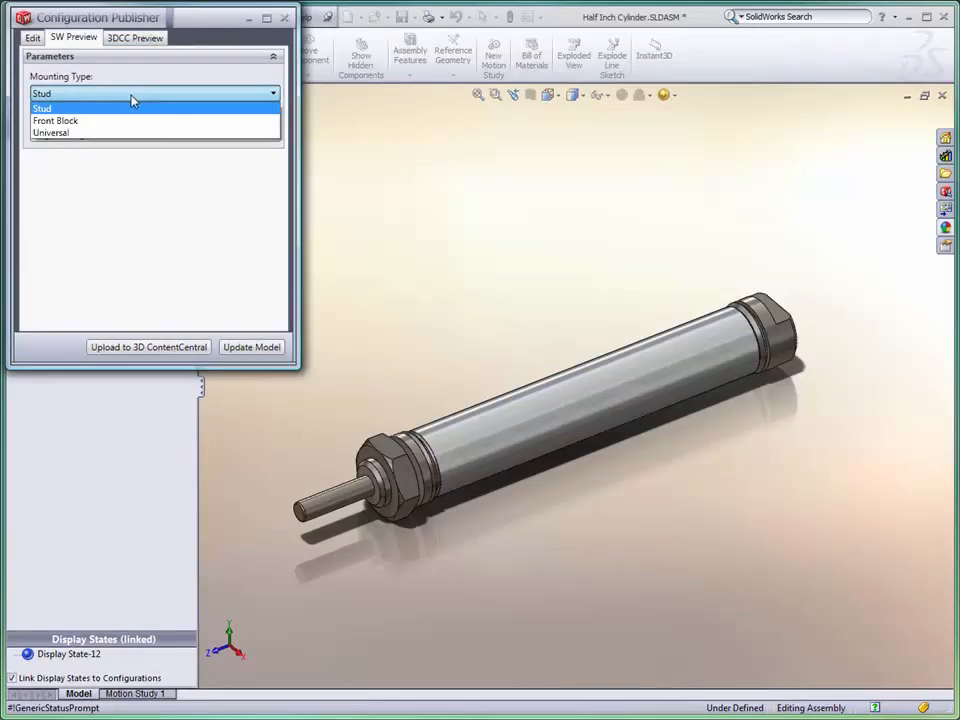
click(129, 135)
click(125, 136)
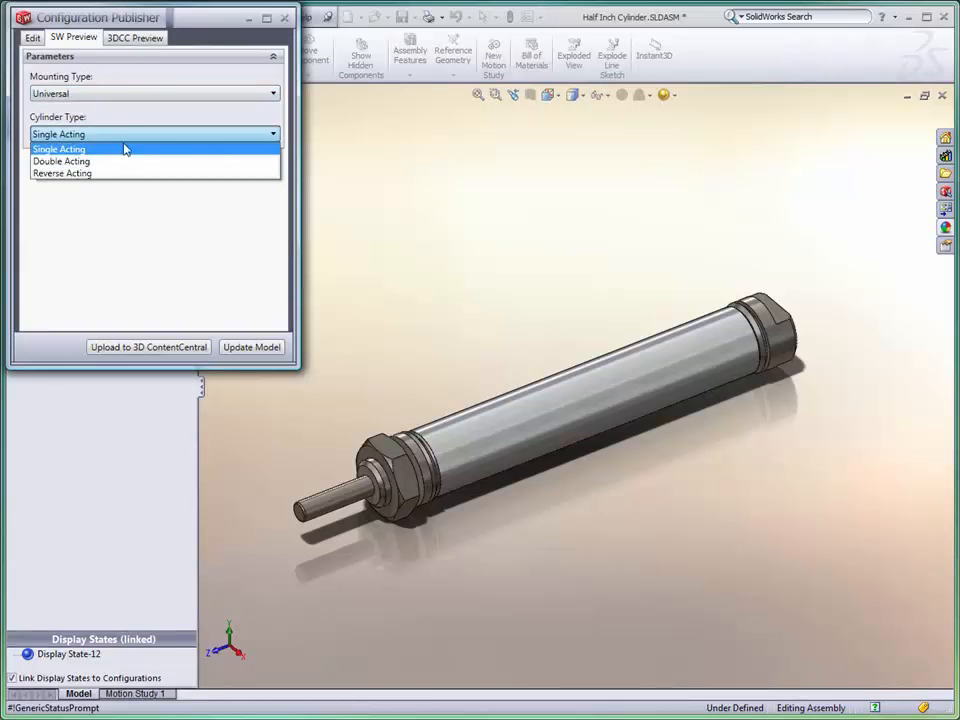
click(115, 96)
click(115, 94)
click(115, 120)
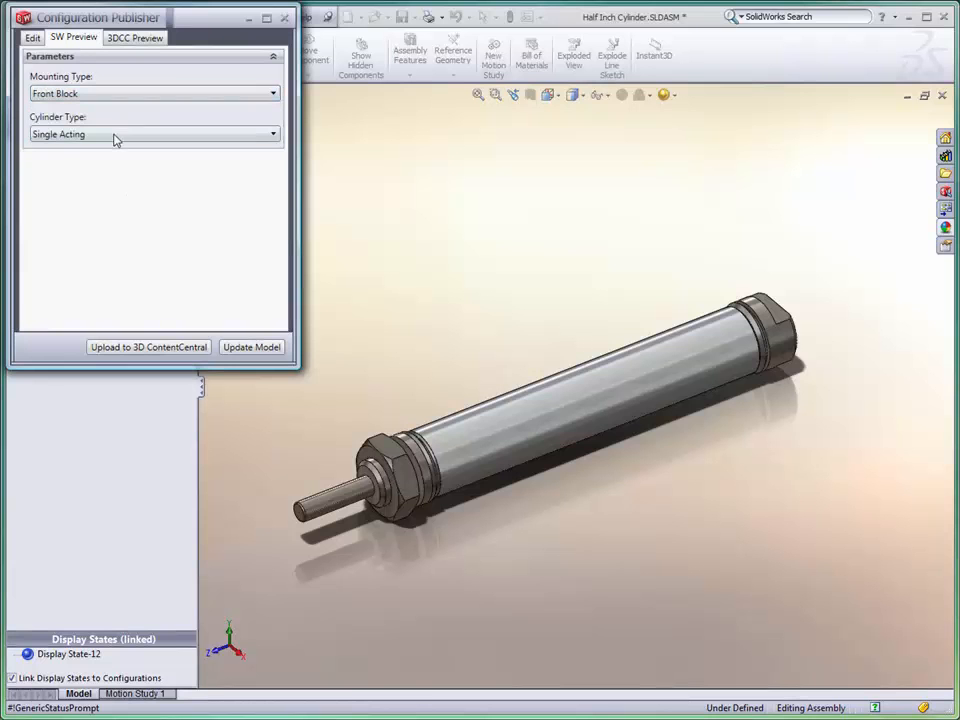
click(115, 135)
click(40, 42)
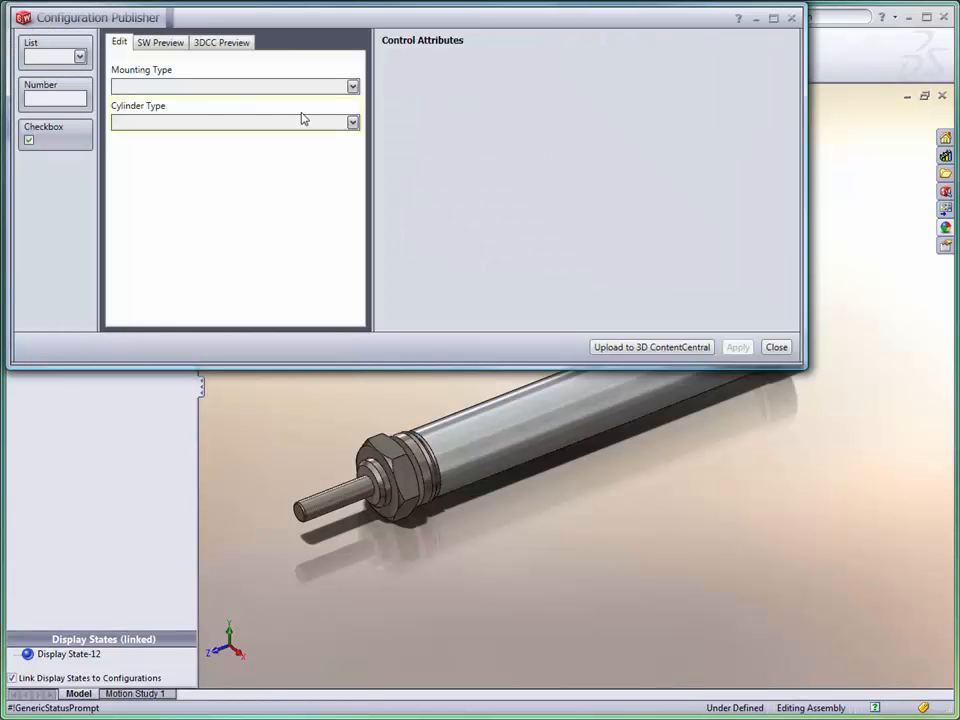
Add a third list control linked to $PRP@Rod Type and name it Rod Type
drag(58, 47, 143, 160)
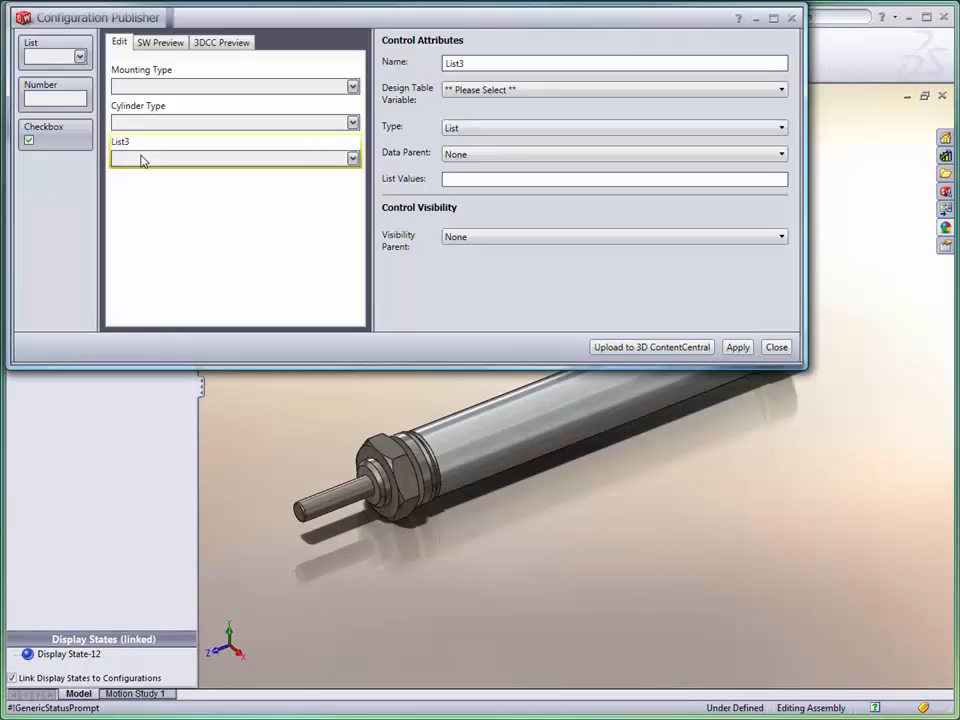
click(480, 89)
click(480, 116)
drag(485, 67, 421, 65)
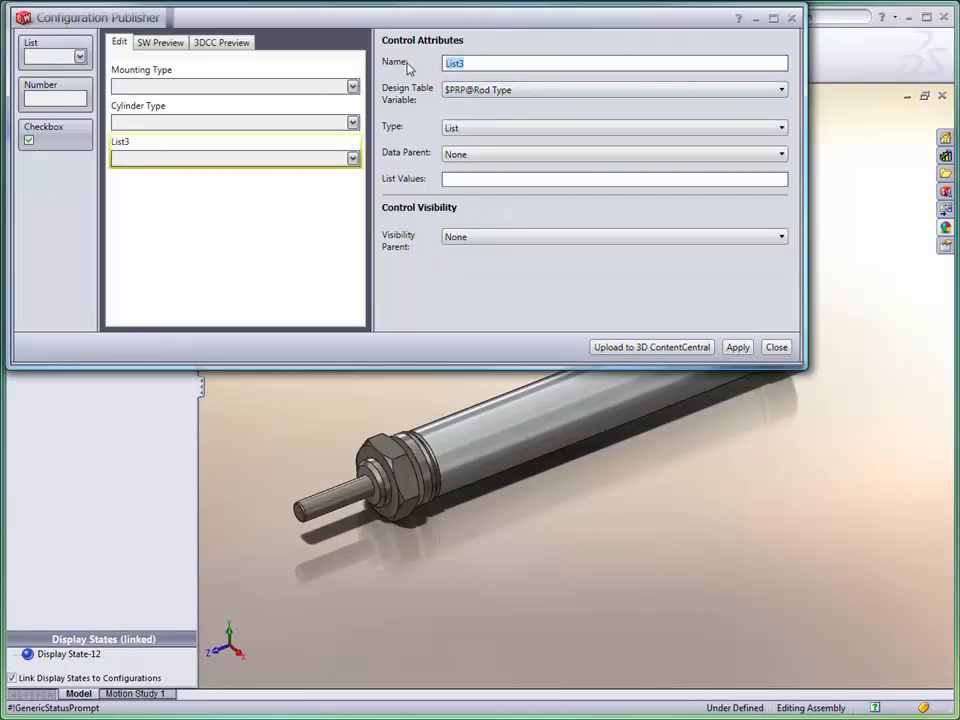
text(Rod Type)
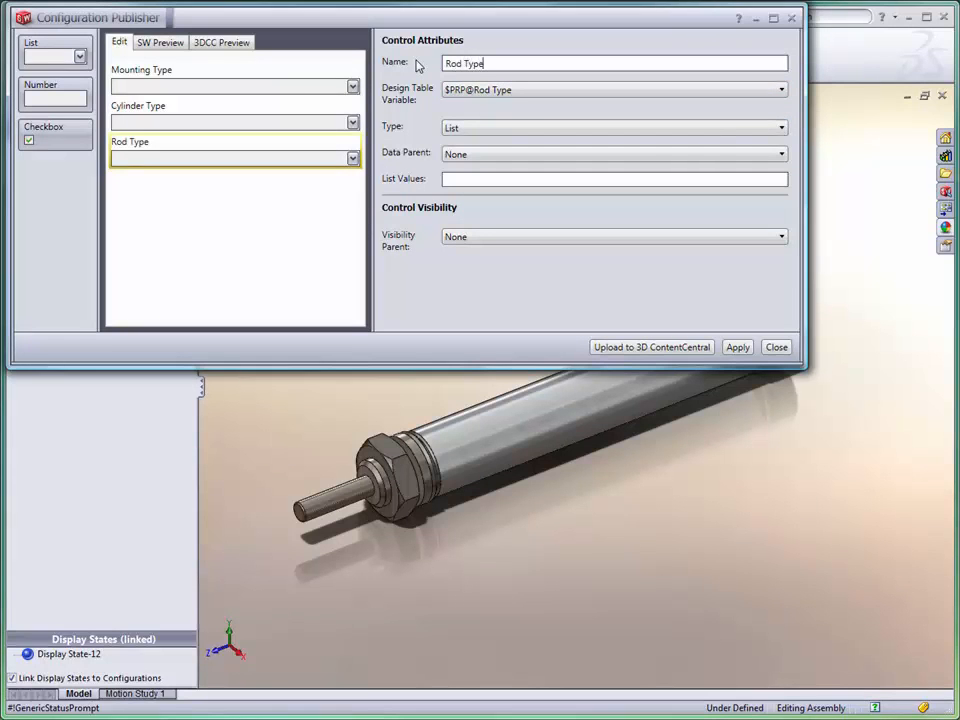
Make Cylinder Type the data parent of Rod Type and enter Rotating Rod as the list value for the mount and cylinder combinations
click(465, 156)
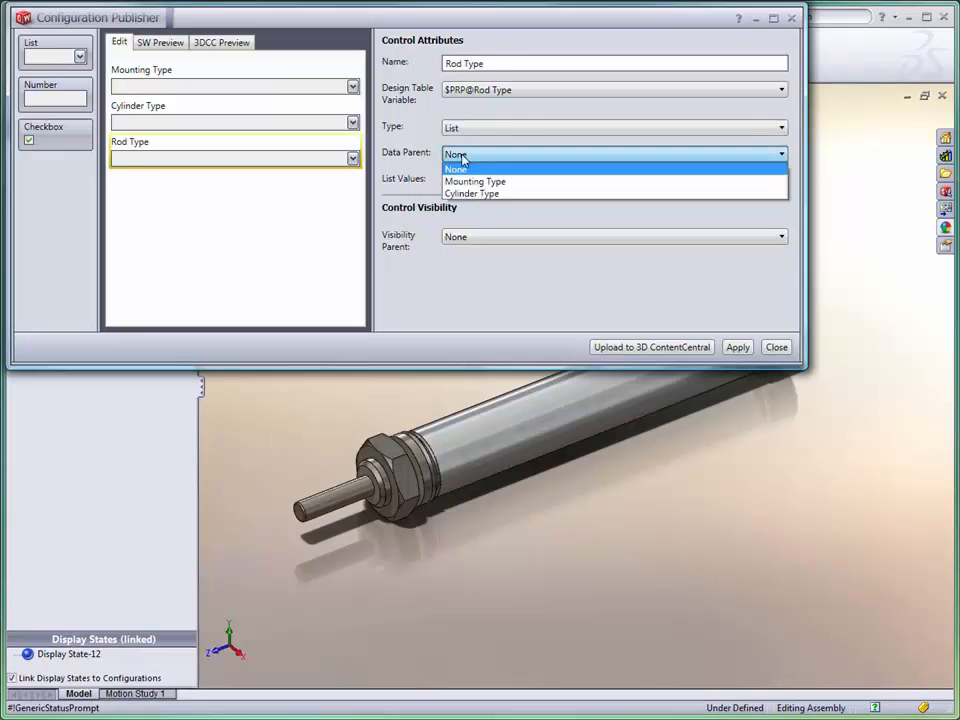
click(463, 195)
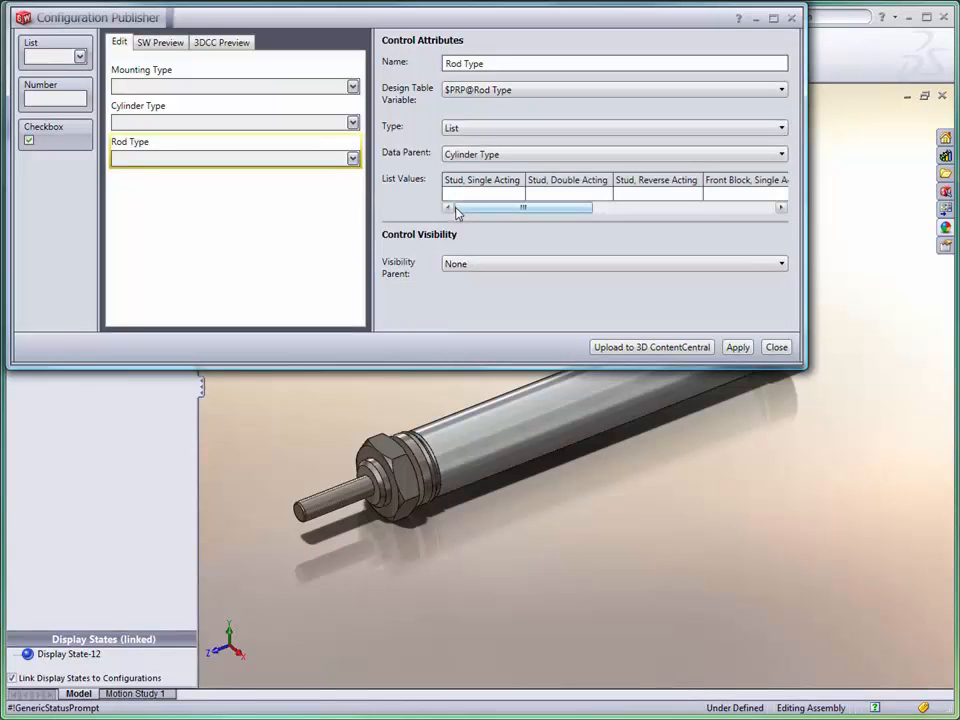
click(453, 196)
key(ctrl+v)
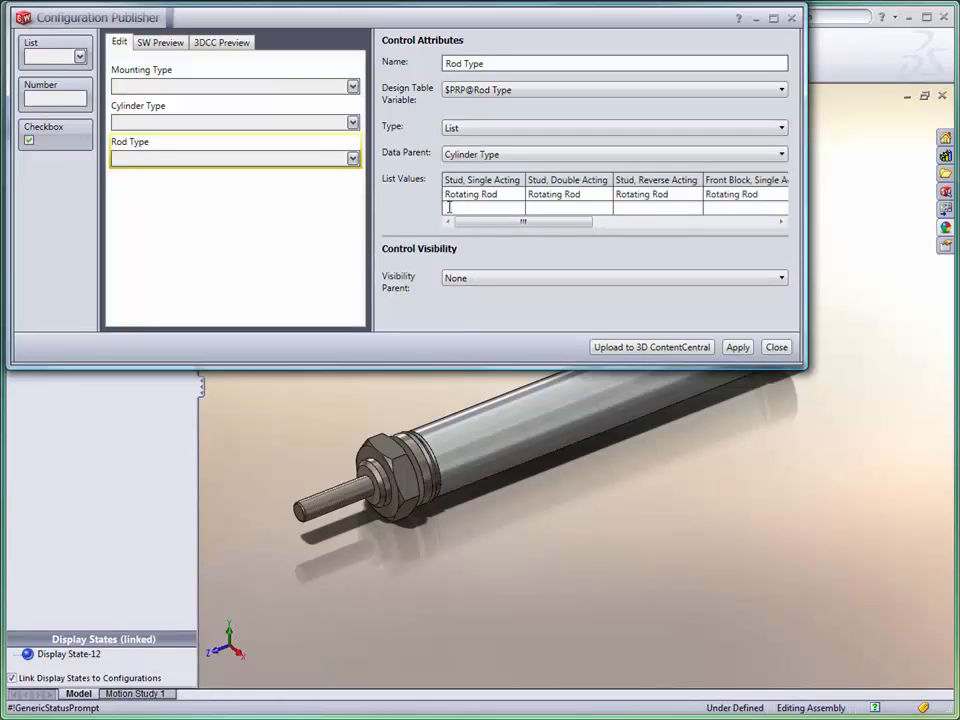
Add Non-Rotating Rod to the Stud, Single Acting rod list and Double Ended Rod to Stud, Double Acting, and apply
text(Non-Rotating Rod	Double Ended Rod)
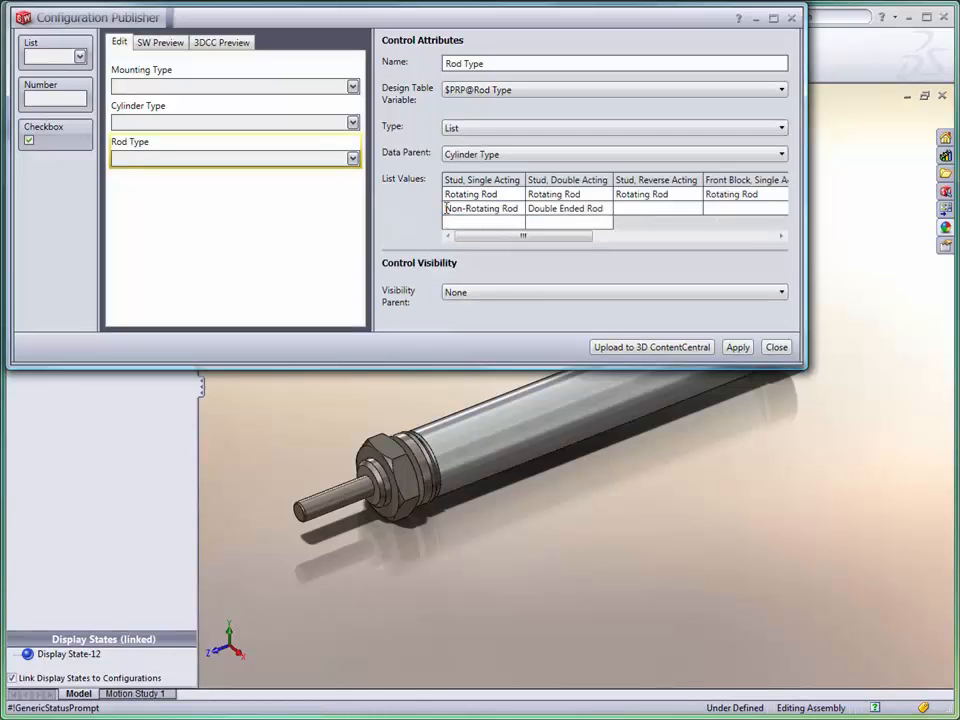
click(737, 347)
Preview the configurator in SolidWorks and update the model to a Front Block mounting with a Single Acting cylinder
click(148, 42)
click(148, 97)
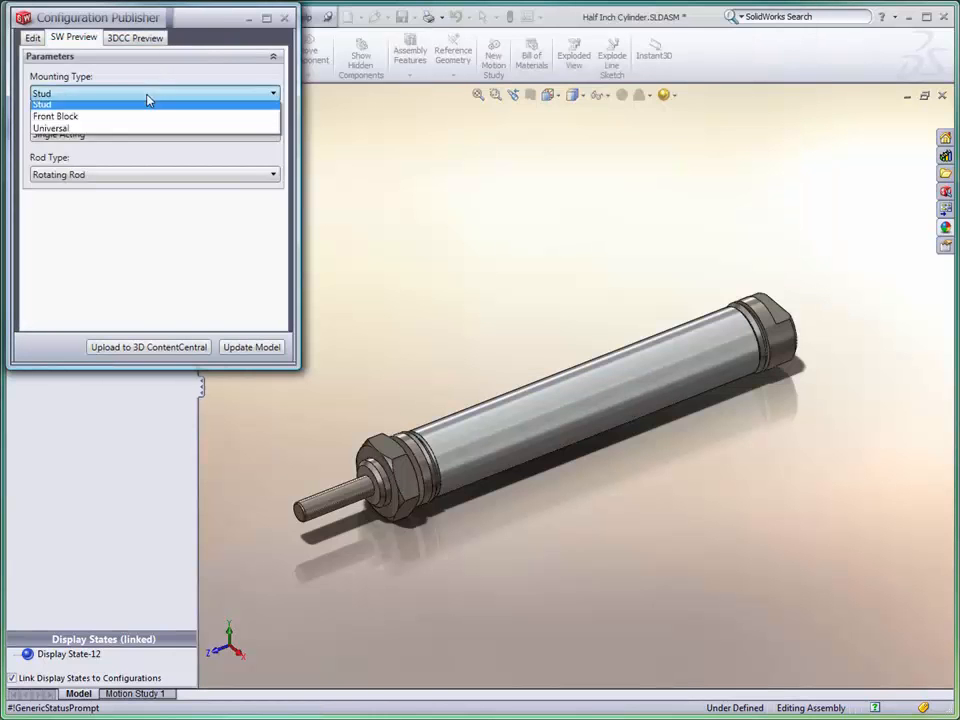
click(144, 120)
click(125, 134)
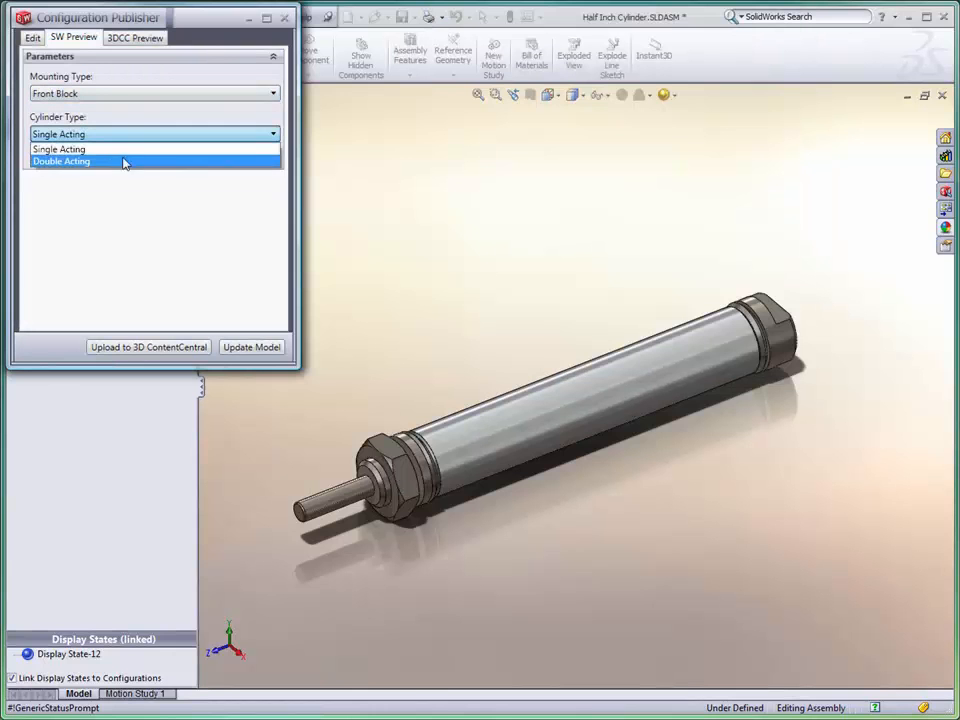
click(122, 152)
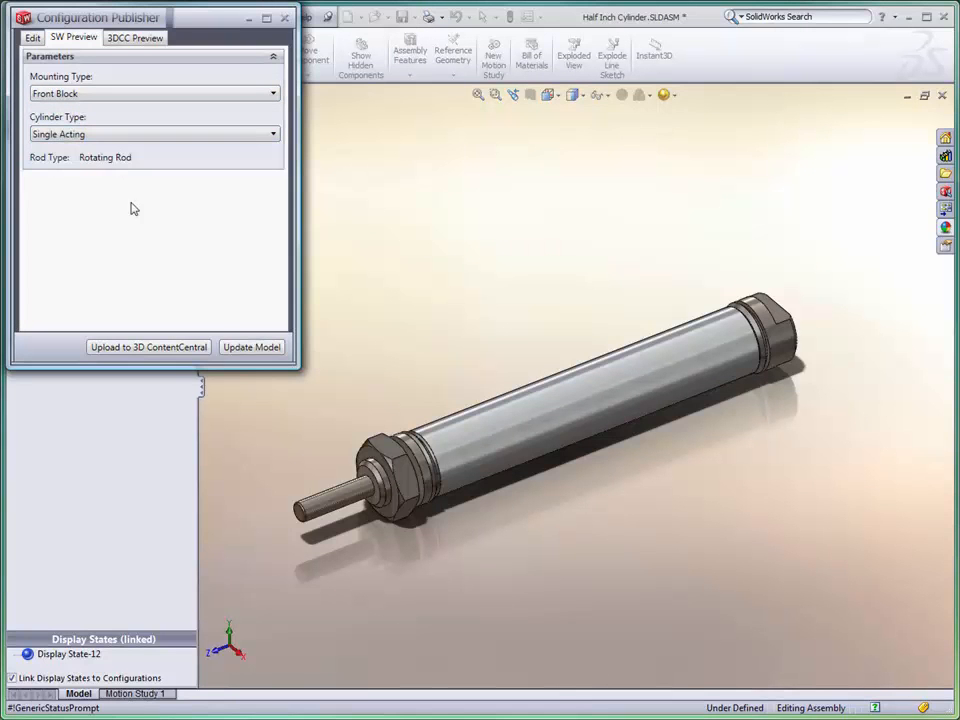
click(231, 348)
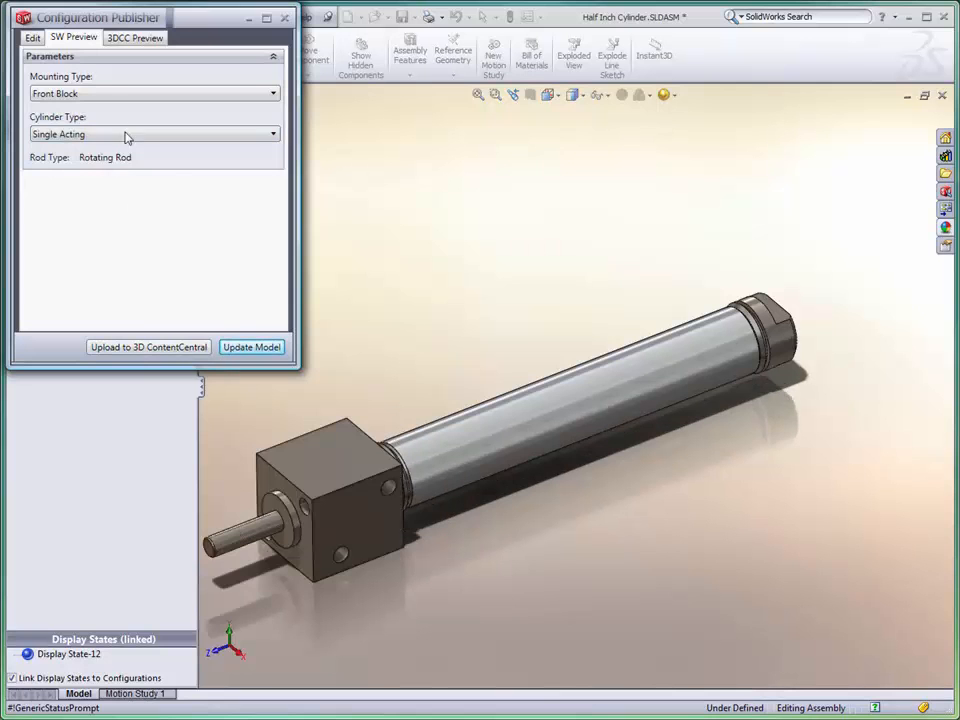
Preview the Universal mounting type with a Double Acting cylinder and update the model
click(107, 94)
click(105, 134)
click(106, 135)
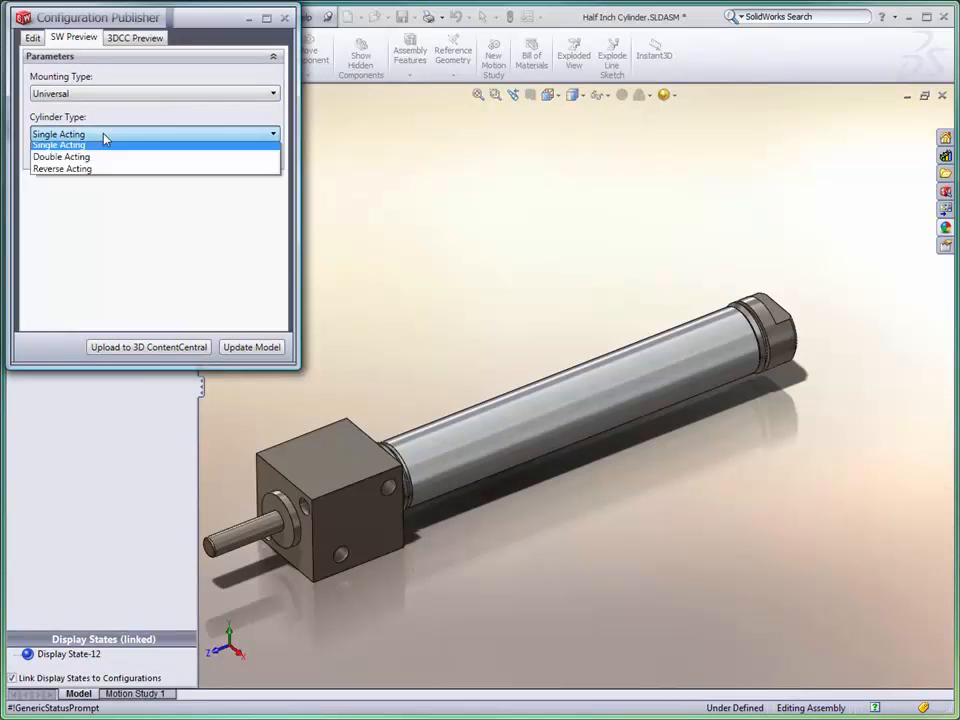
click(100, 162)
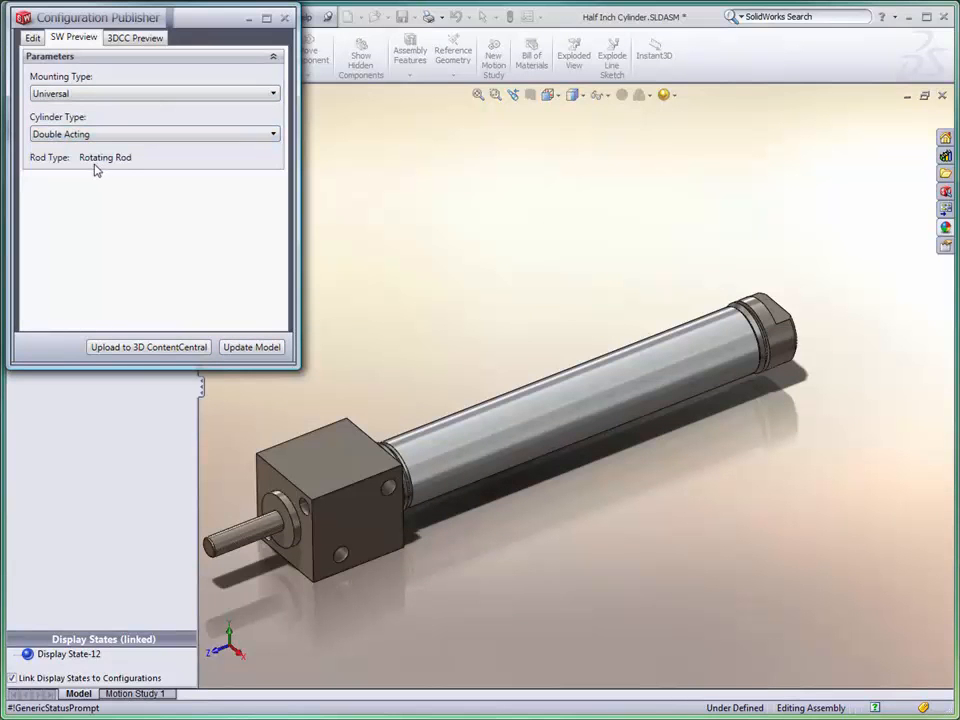
click(235, 348)
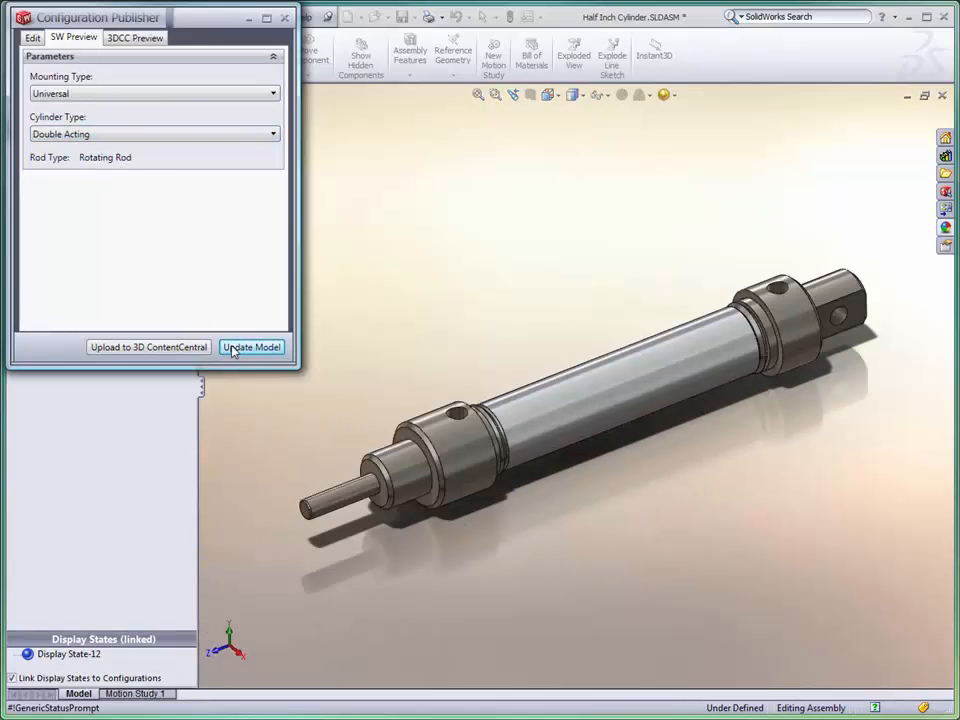
Preview the Stud mounting type with a Non-Rotating Rod and update the model
click(95, 93)
click(92, 108)
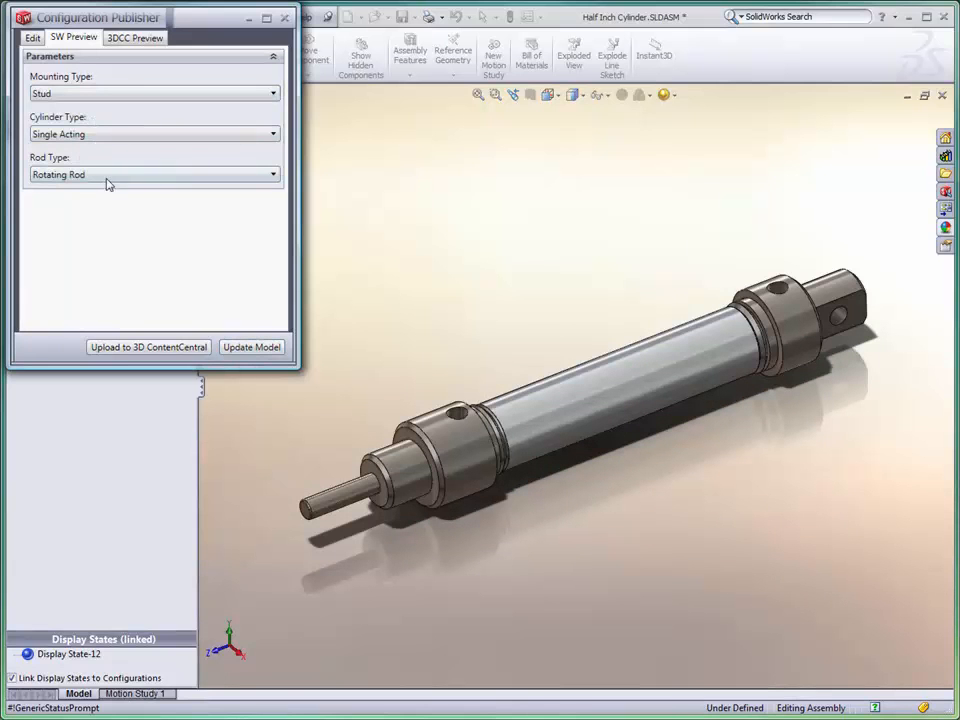
click(107, 184)
click(106, 203)
click(250, 350)
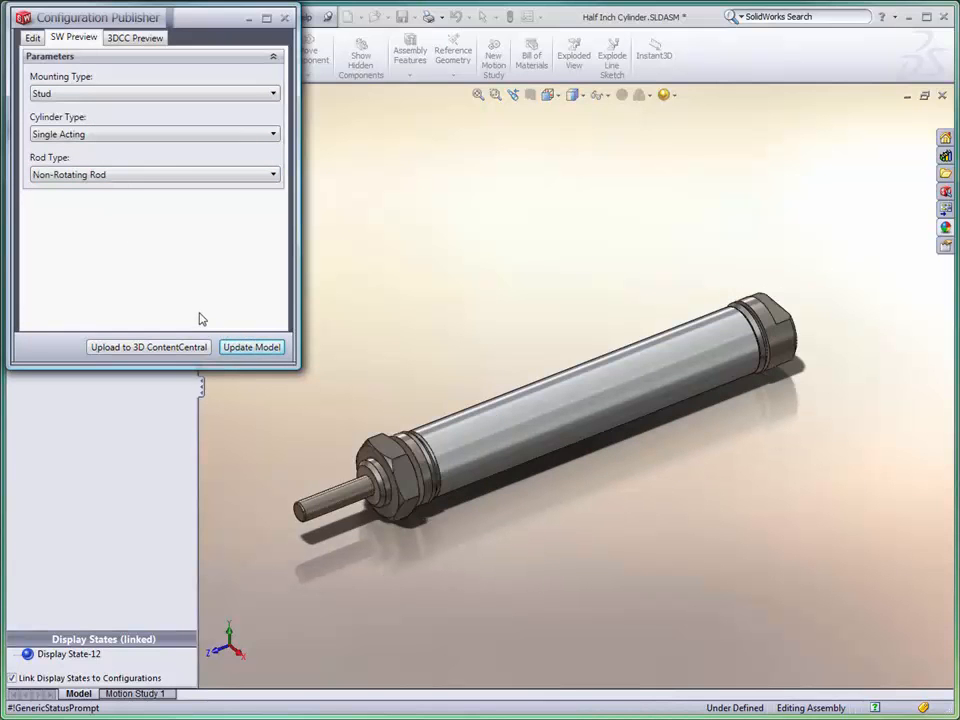
Add a checkbox control below Mounting Type, link it to $STATE@Mounting Bracket<1> and name it Mounting Bracket
click(24, 36)
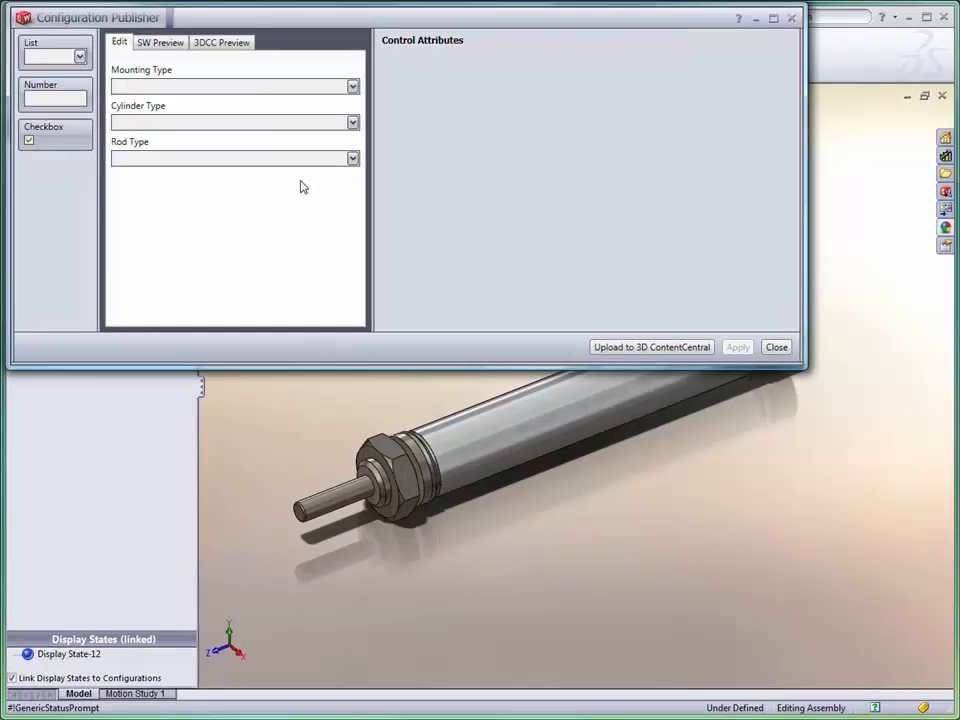
drag(56, 142, 134, 113)
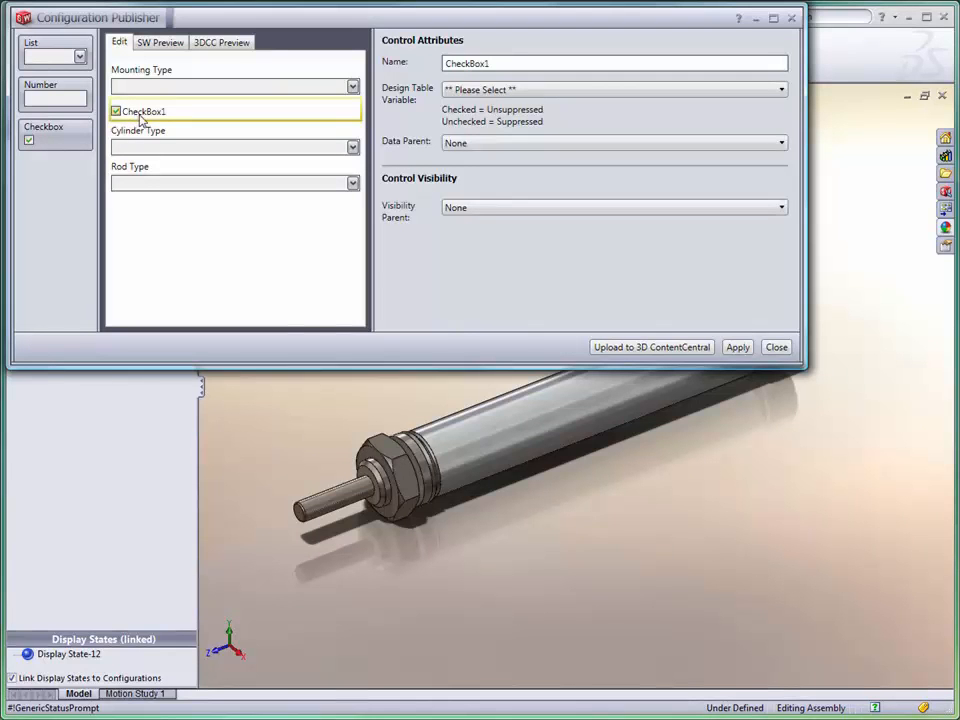
click(478, 90)
click(484, 118)
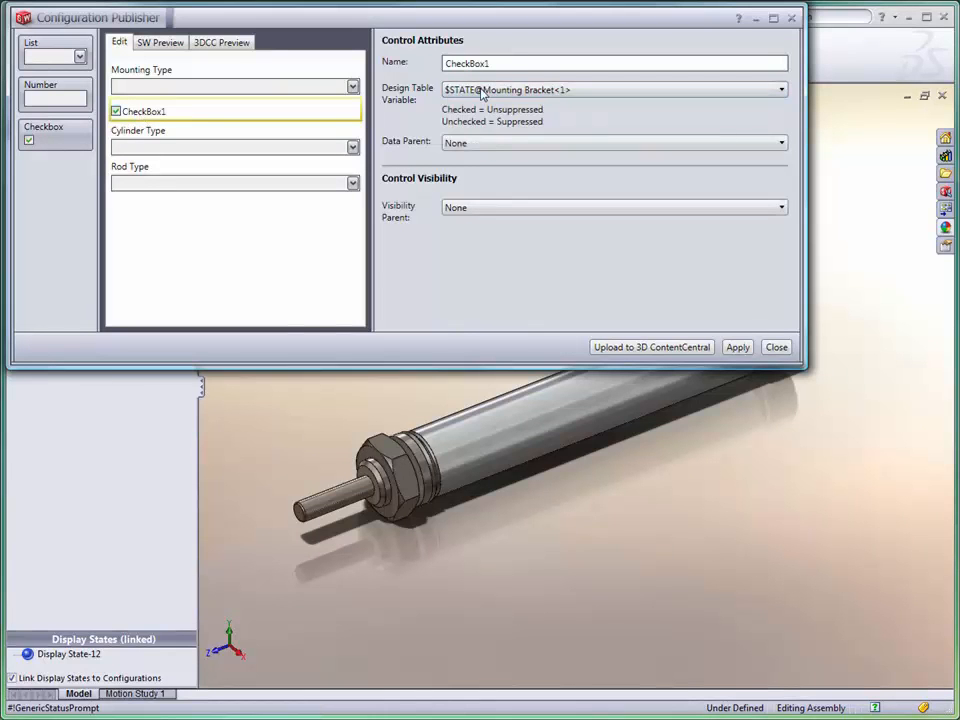
drag(494, 62, 439, 62)
text(Mounting Bracket)
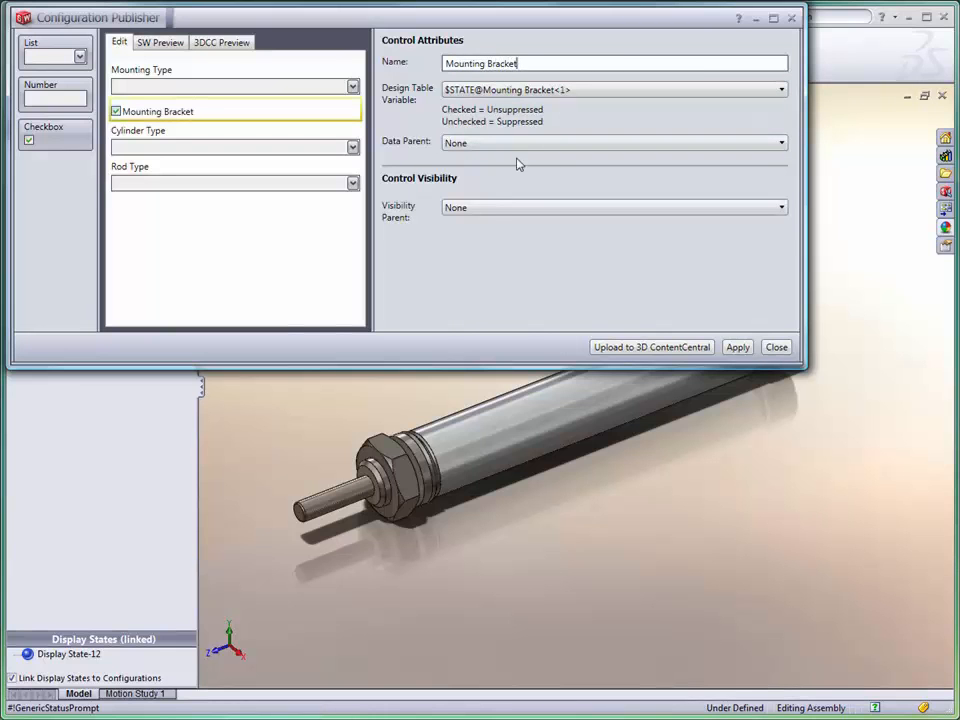
Make Mounting Type the visibility parent of Mounting Bracket, hide it for Front Block and Universal, and apply
click(489, 208)
click(485, 235)
click(616, 258)
click(731, 258)
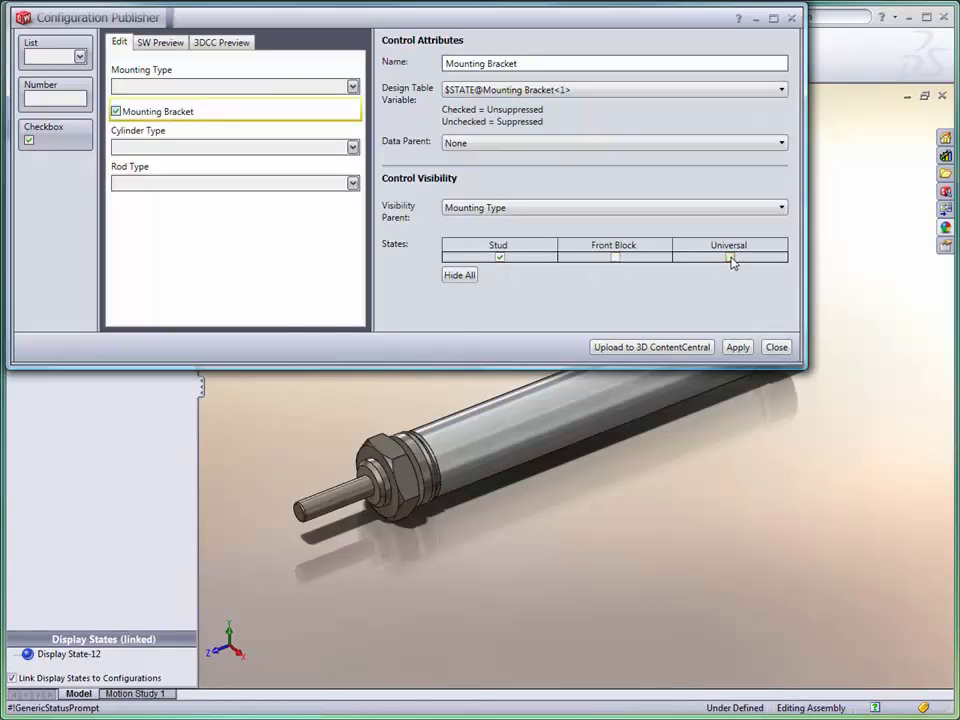
click(737, 347)
Preview the Mounting Bracket checkbox for Front Block and Stud, and update the model to the Stud mount with the bracket
click(146, 42)
click(124, 94)
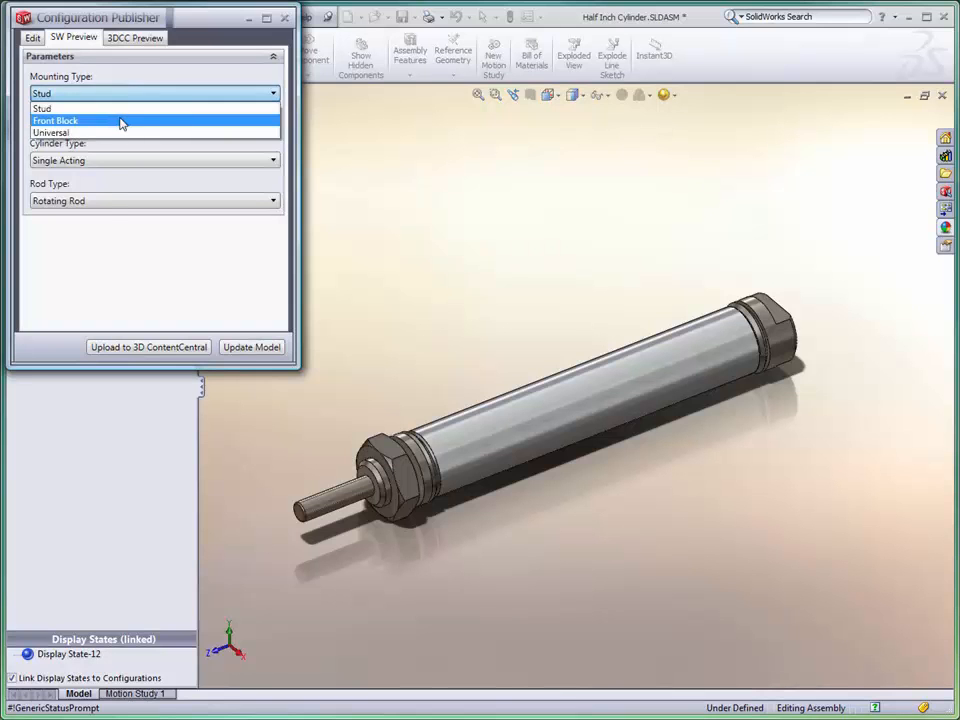
click(122, 119)
click(100, 94)
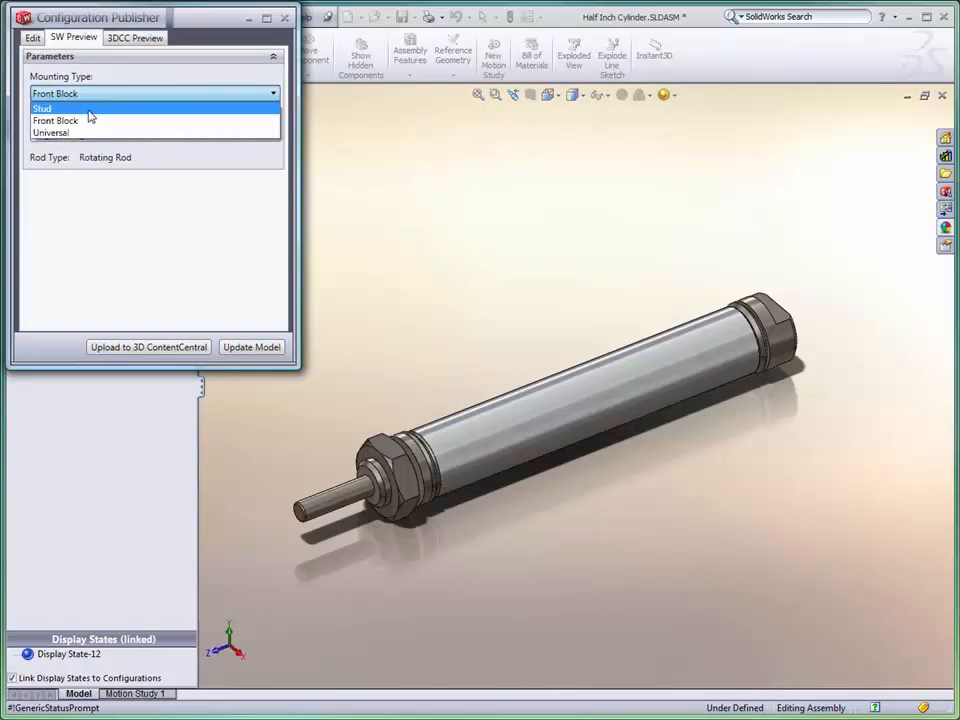
click(72, 105)
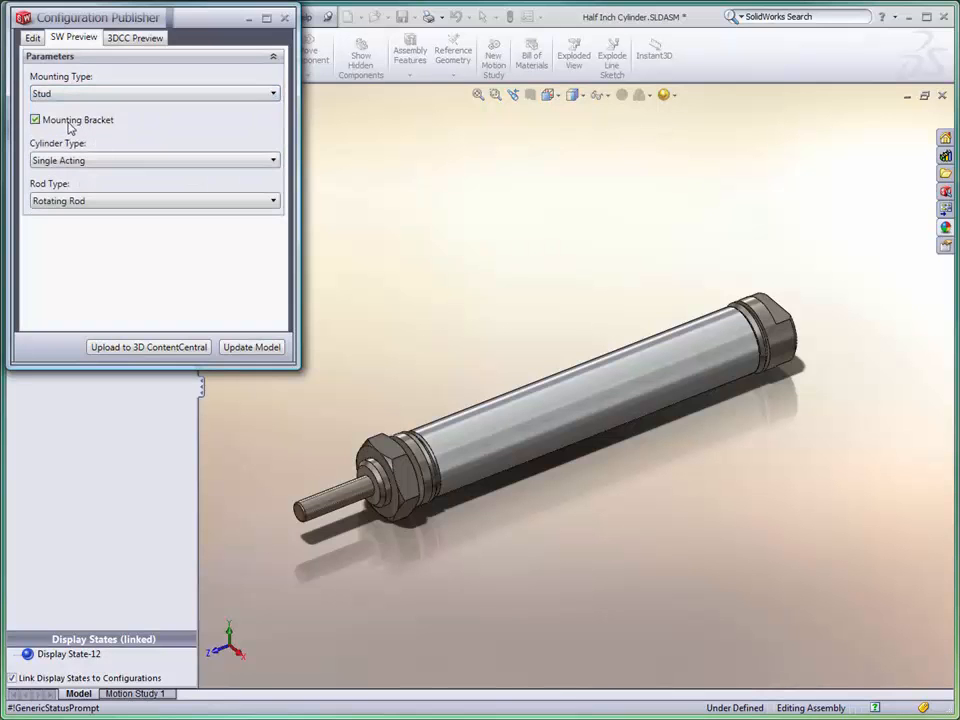
click(240, 348)
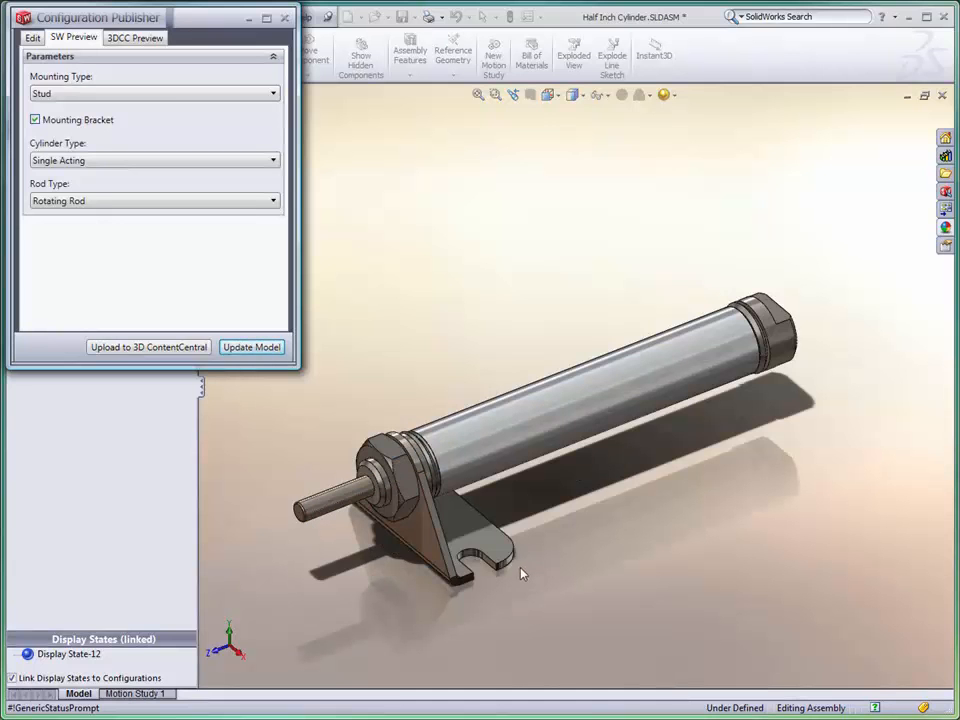
Add a number control below Rod Type, name it Stroke and link it to $PRP@Stroke
click(32, 38)
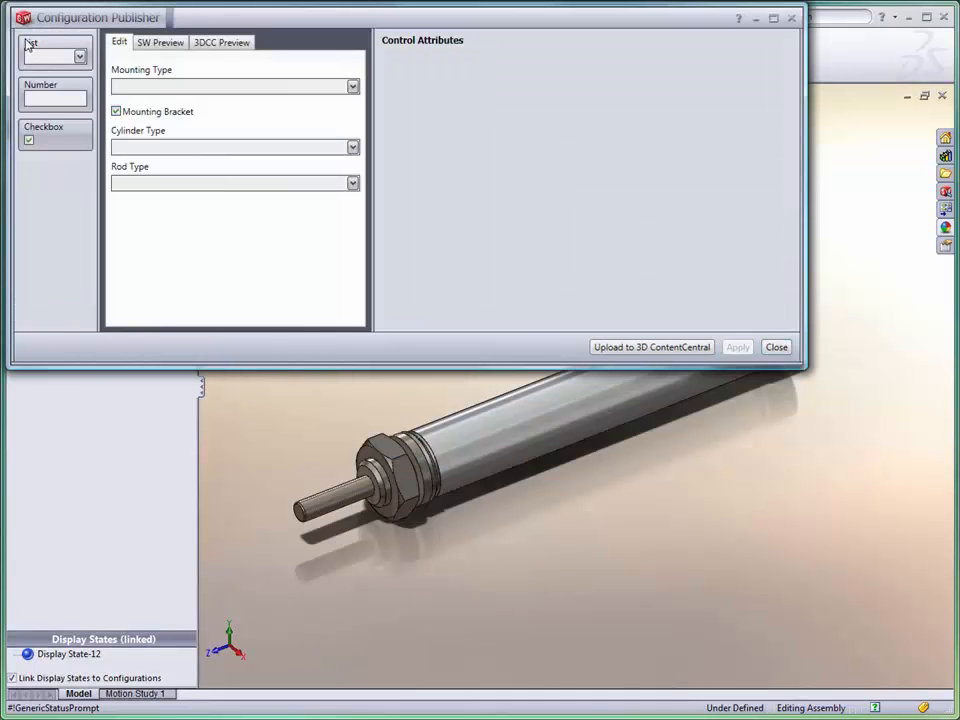
drag(40, 91, 248, 219)
drag(498, 60, 425, 51)
text(Stroke)
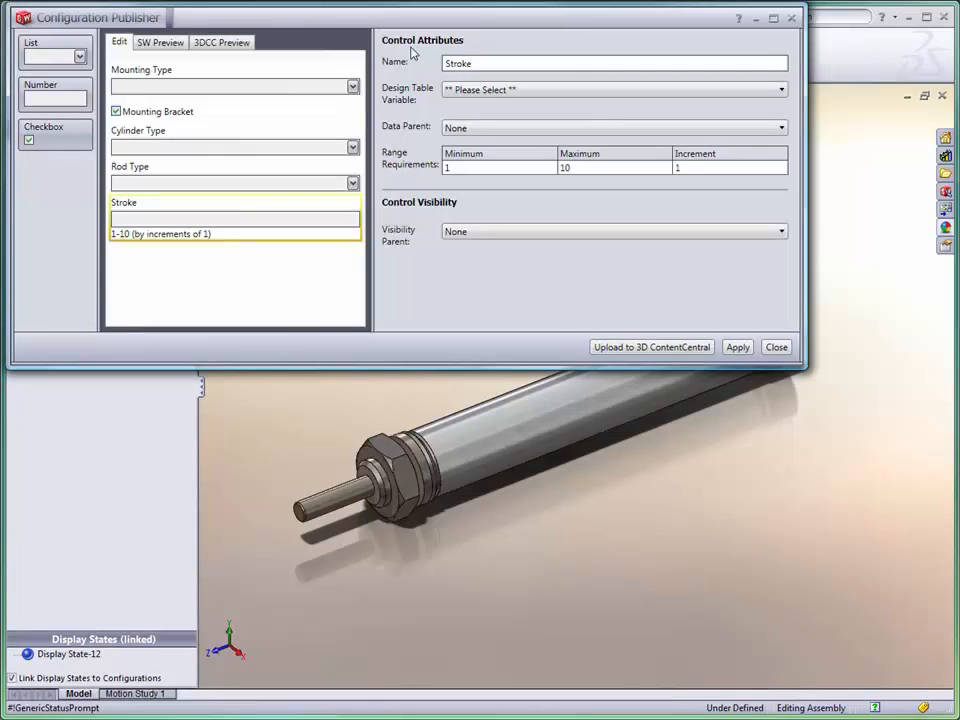
click(501, 92)
click(498, 114)
Set the Stroke range to minimum 1, maximum 4 and increment .25, and apply
drag(486, 171, 440, 172)
double_click(573, 170)
text(4)
double_click(677, 168)
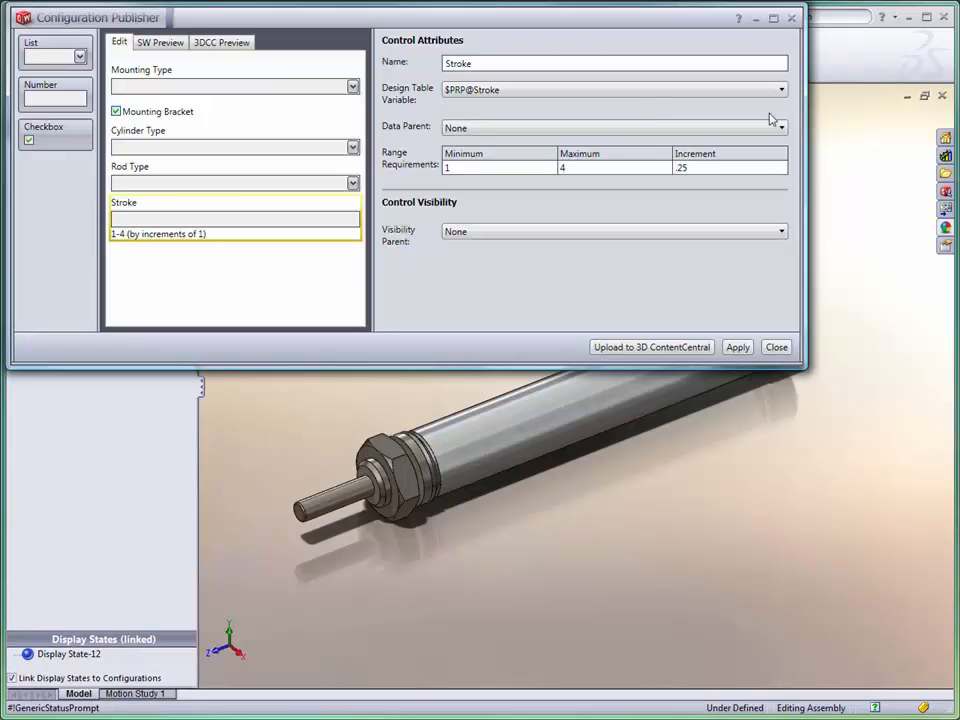
click(738, 347)
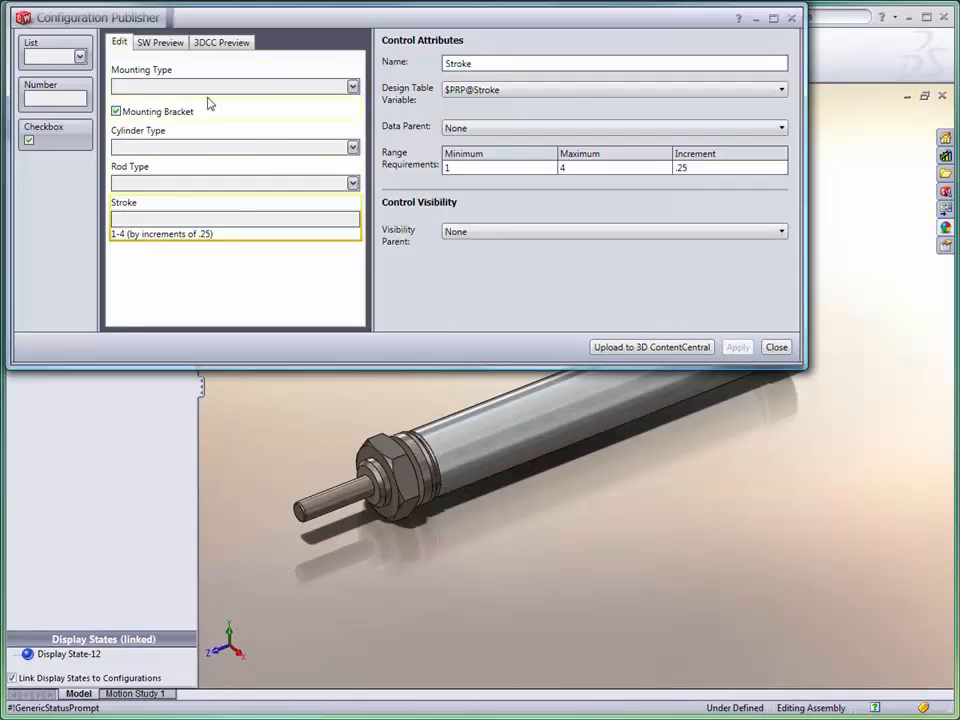
In the SolidWorks preview, update the model to a Stud mount with stroke 3 and no mounting bracket, and fit it in view
click(158, 42)
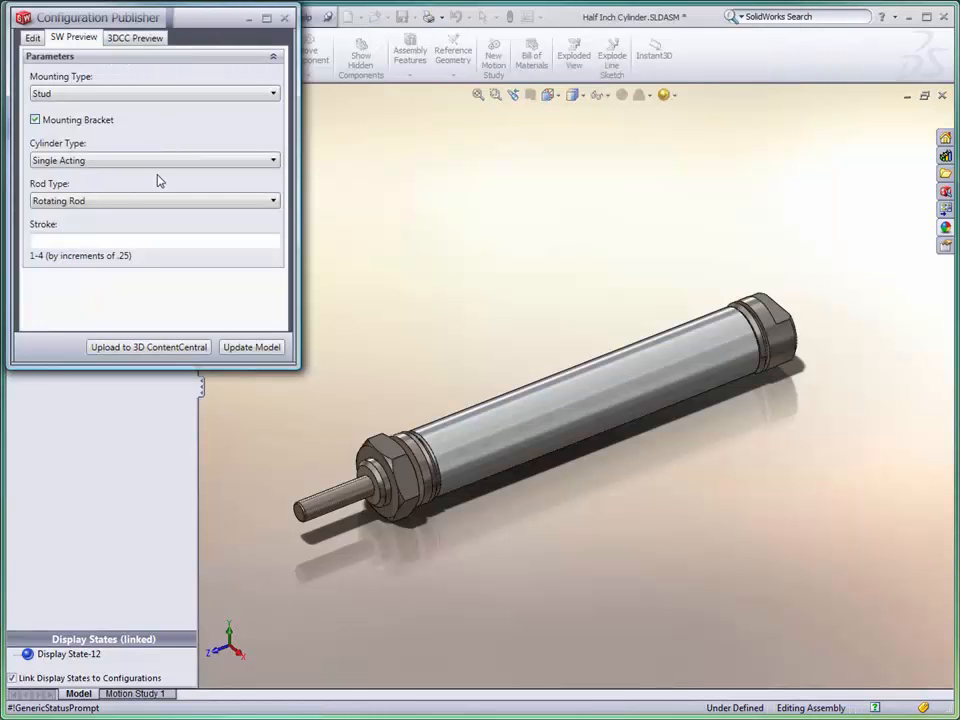
click(88, 242)
click(35, 119)
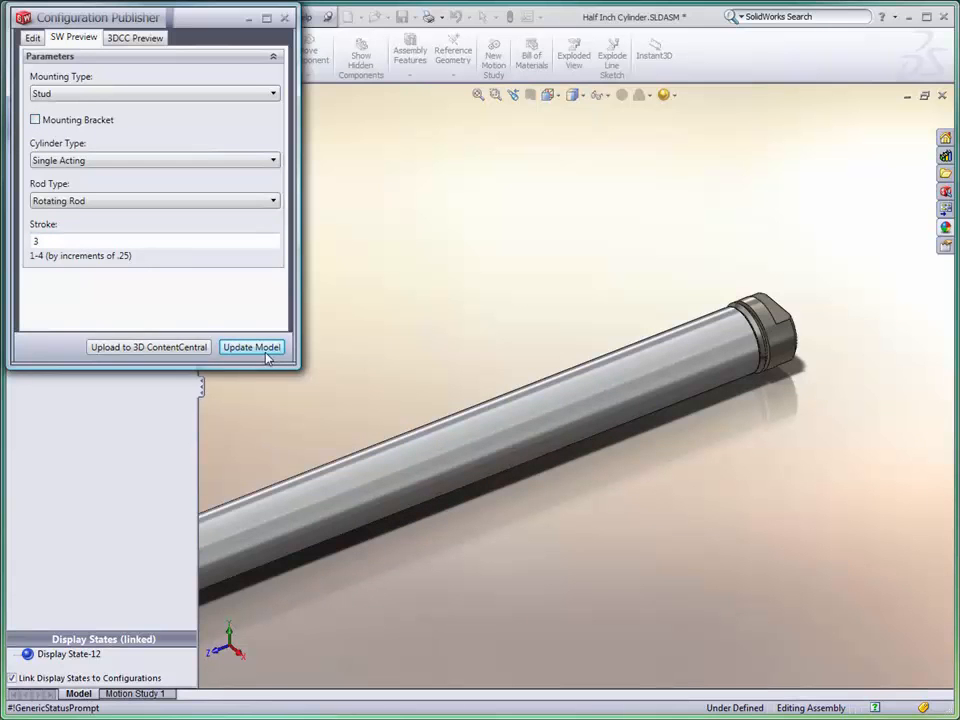
click(393, 336)
key(f)
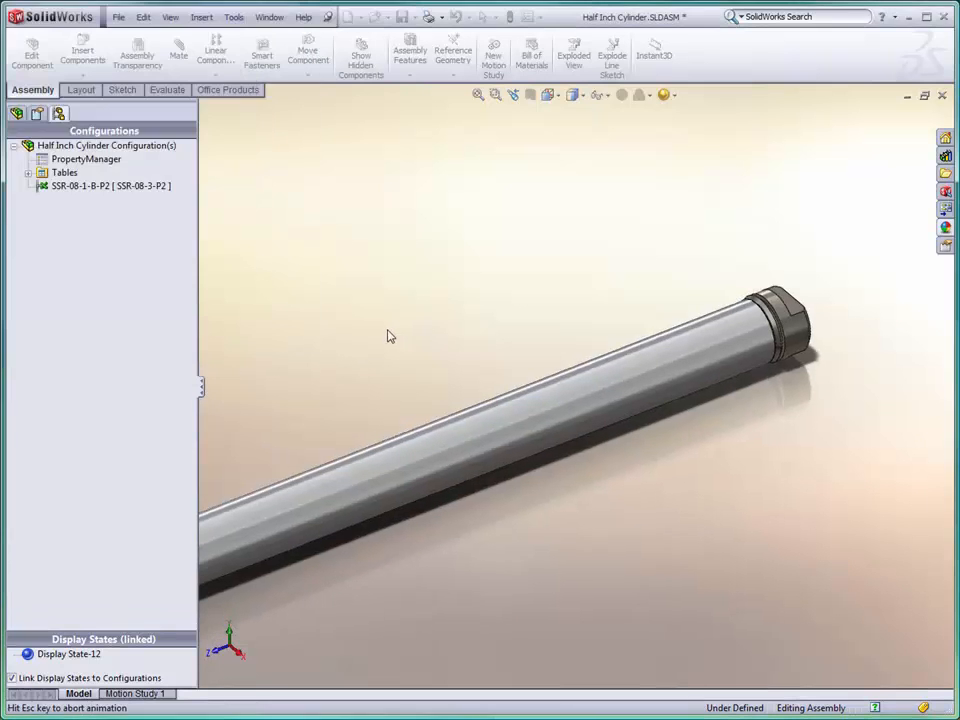
Reopen the configurator from the configuration tree and update the model to a Front Block mount with stroke 2
click(90, 161)
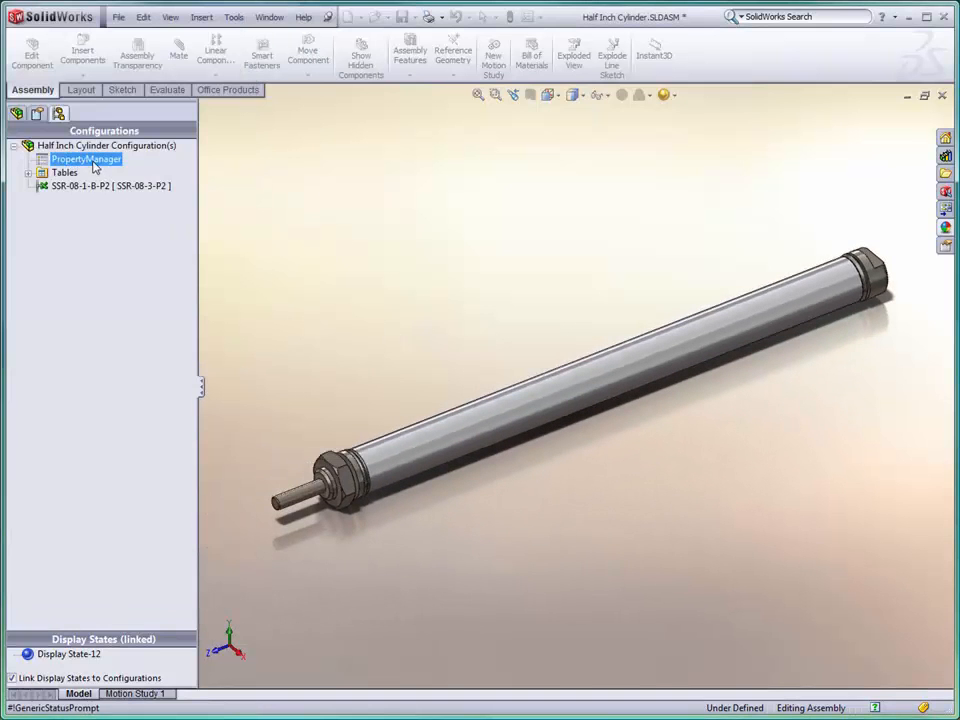
double_click(92, 161)
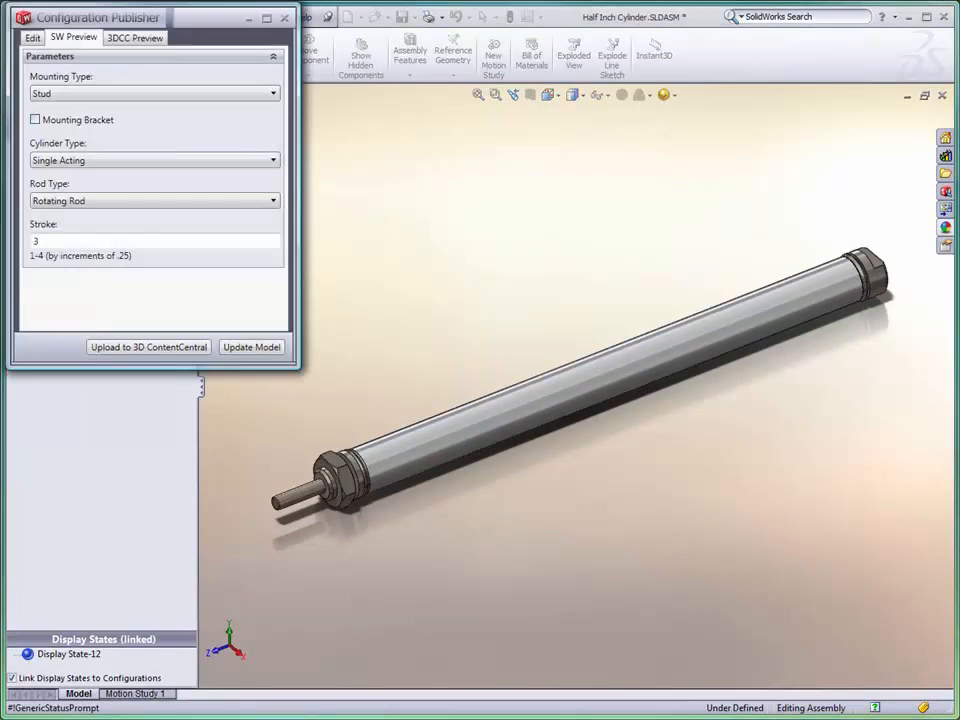
click(66, 96)
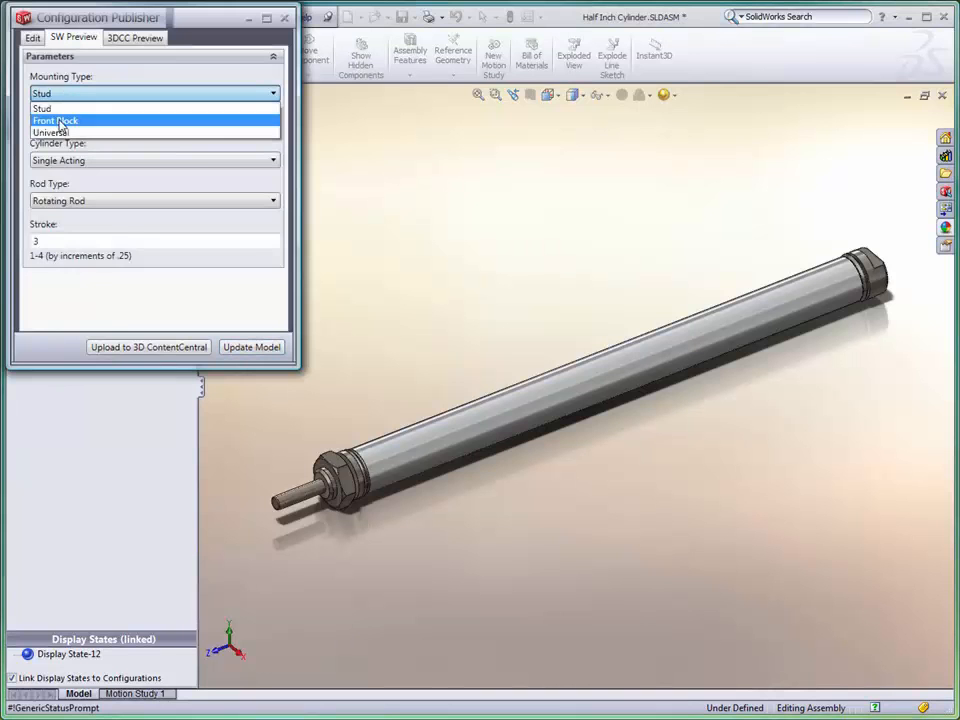
click(64, 118)
drag(50, 196, 27, 197)
text(2)
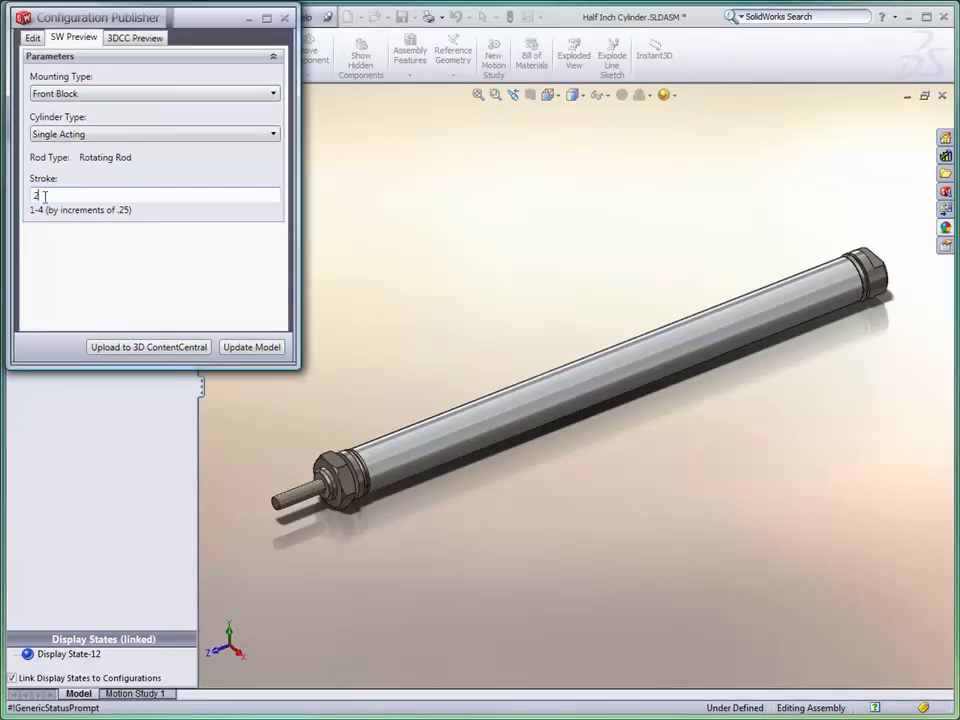
click(241, 350)
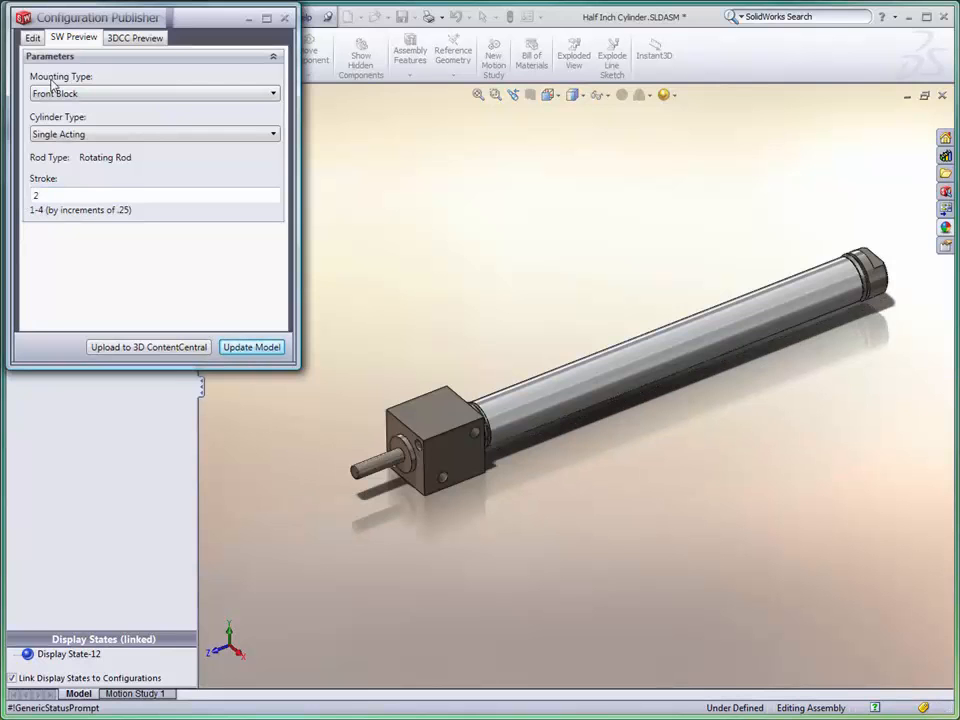
Check the configurator in the 3D ContentCentral preview and try to upload it to 3D ContentCentral
click(32, 40)
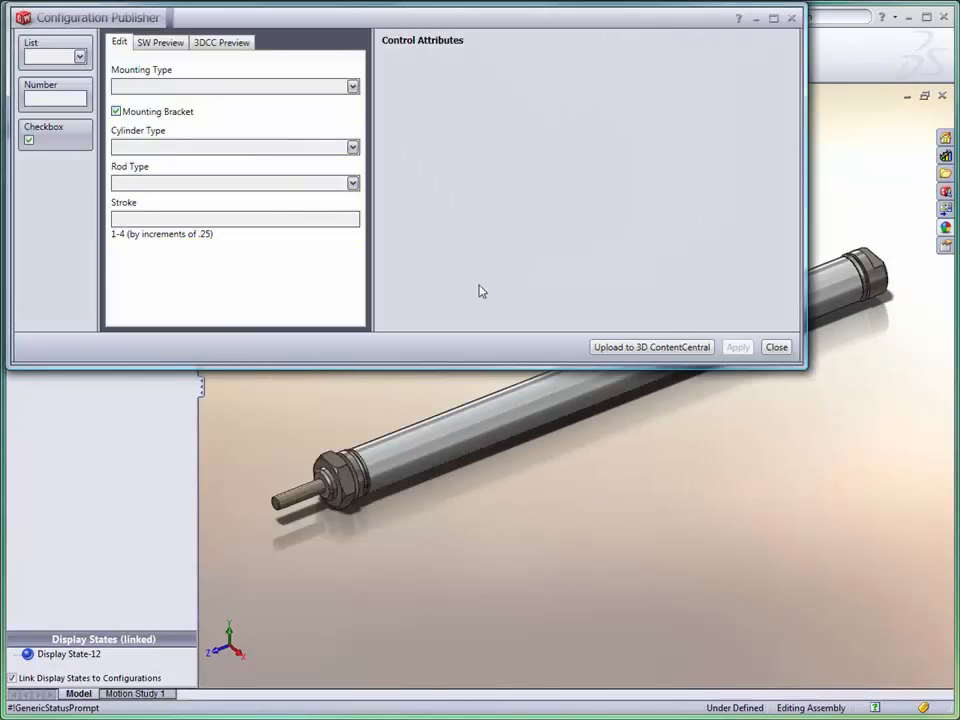
drag(805, 367, 515, 388)
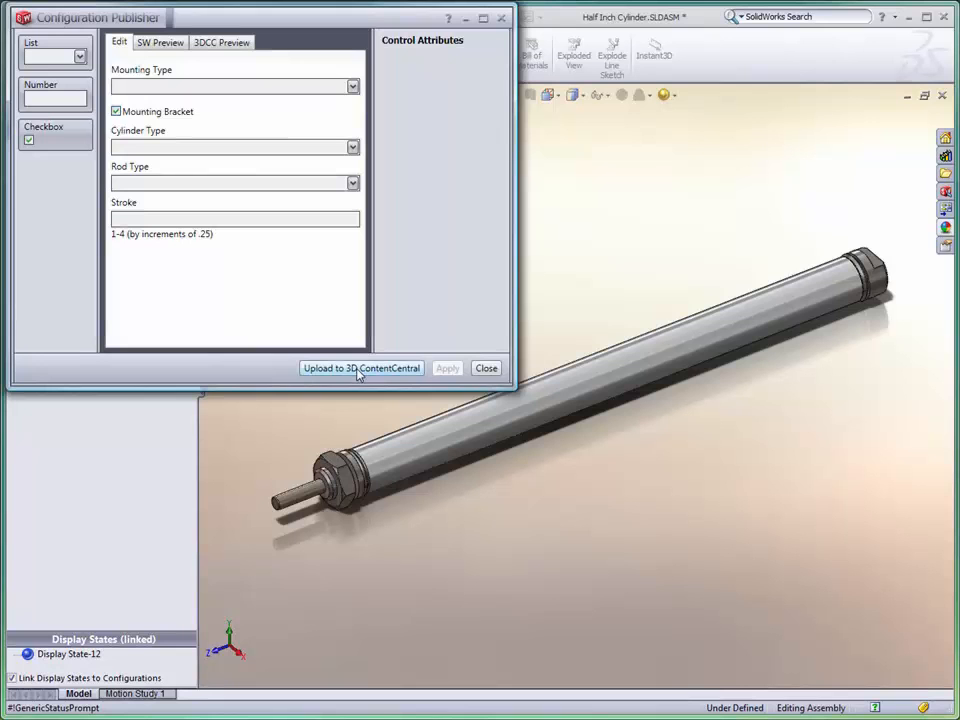
click(204, 47)
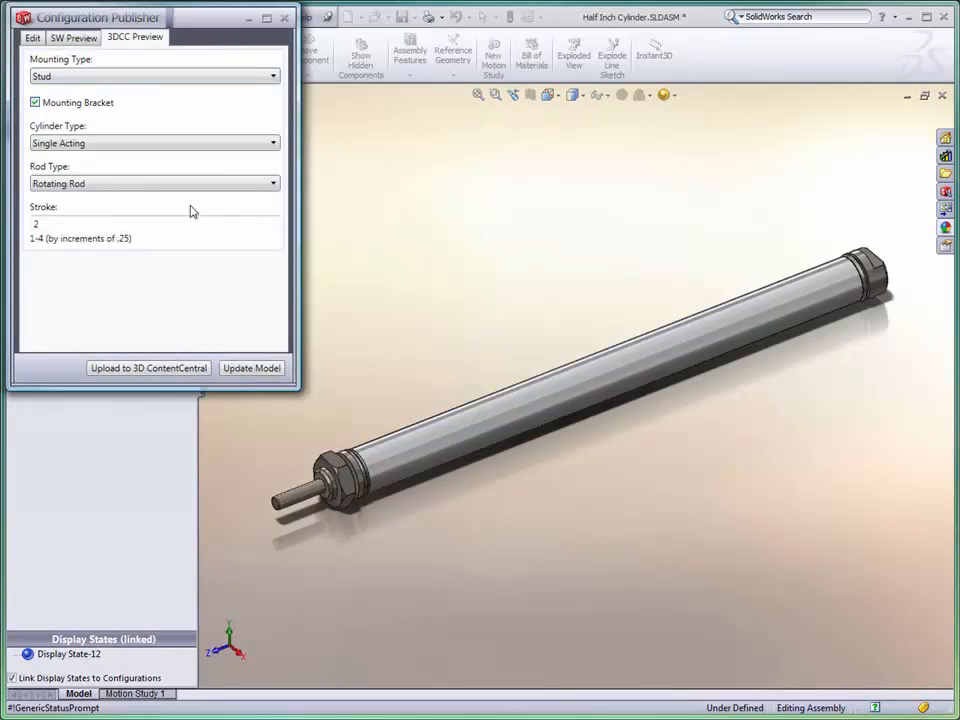
click(149, 369)
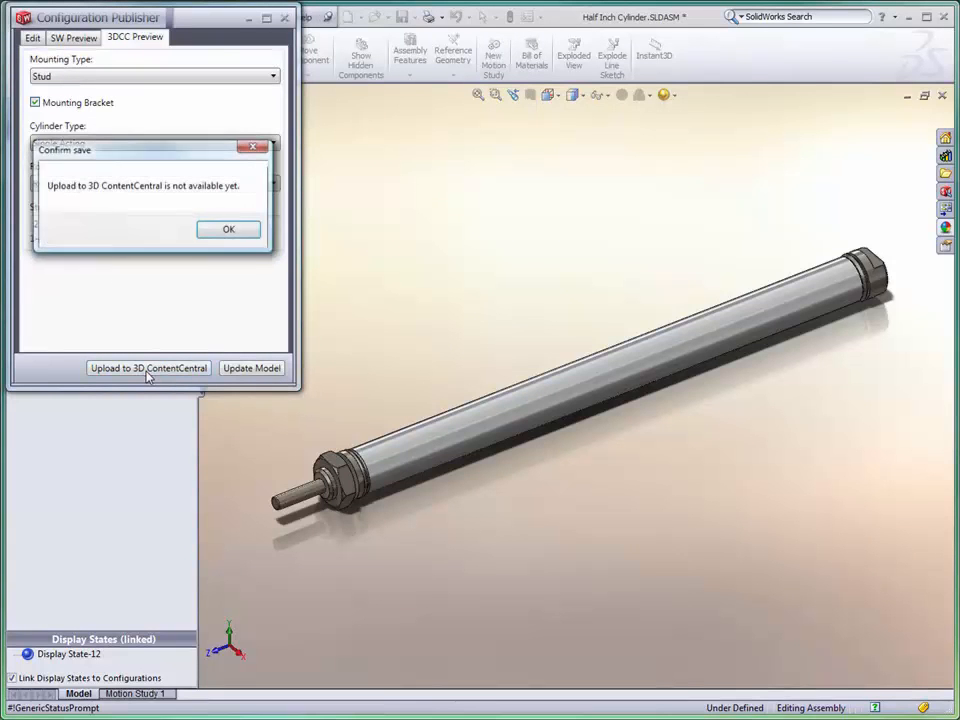
click(240, 231)
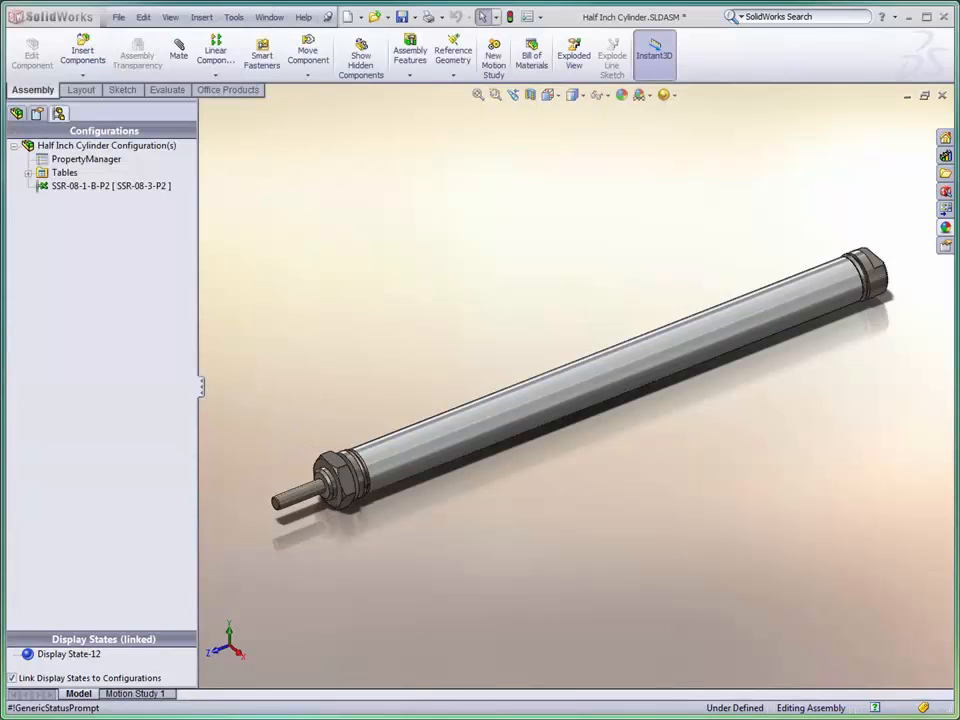